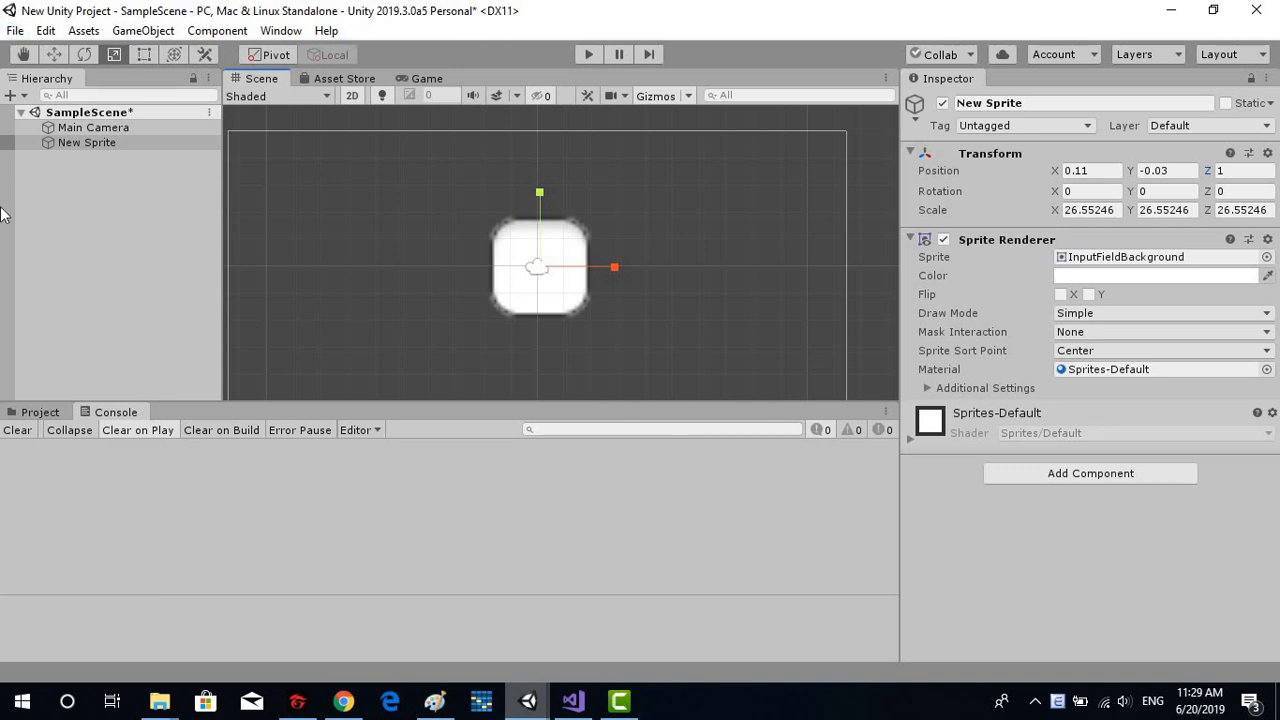
- Delete the existing New Sprite object from SampleScene
left_click(68, 128)
right_click(68, 142)
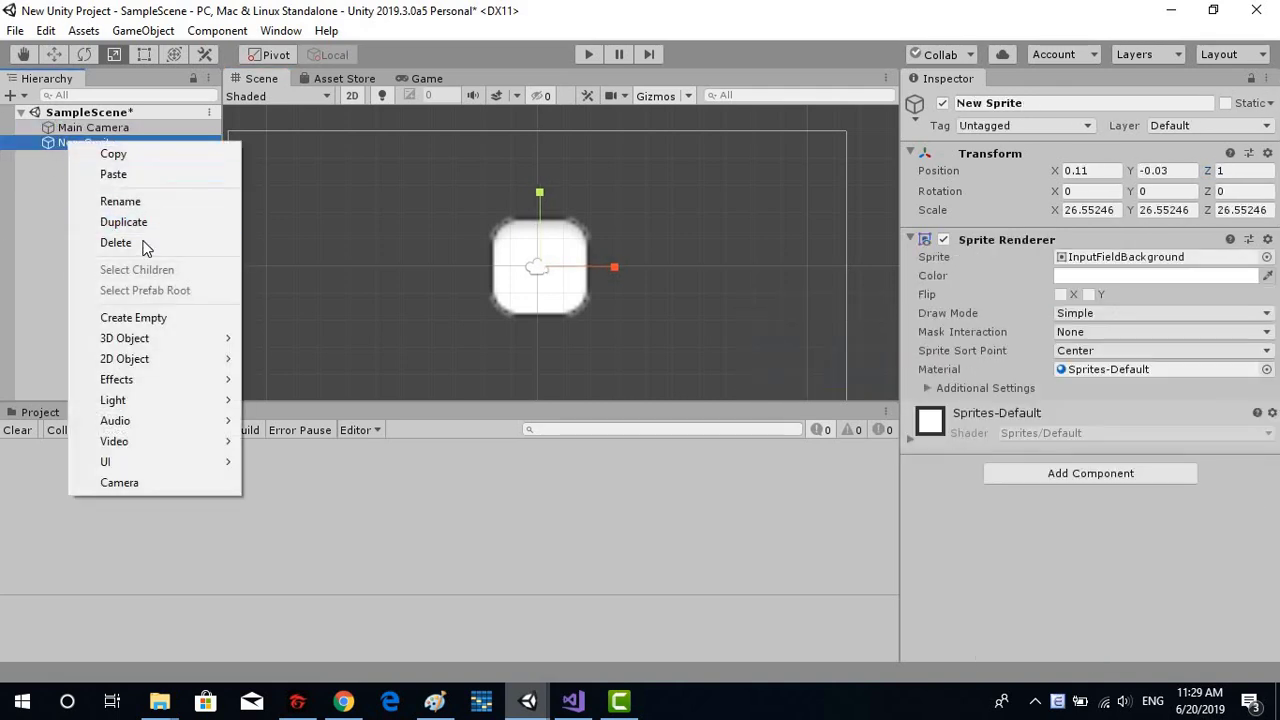
left_click(140, 243)
- Examine the Main Camera's components and settings, leaving nothing selected
left_click(136, 127)
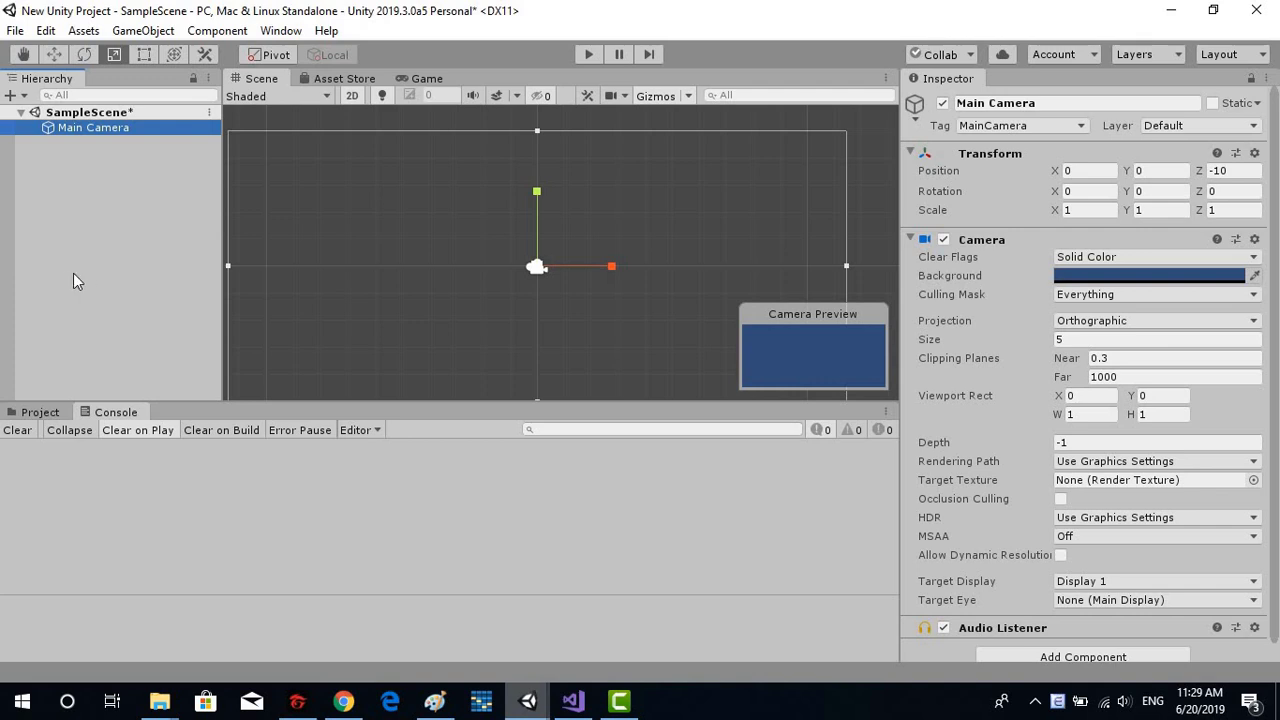
left_click(68, 153)
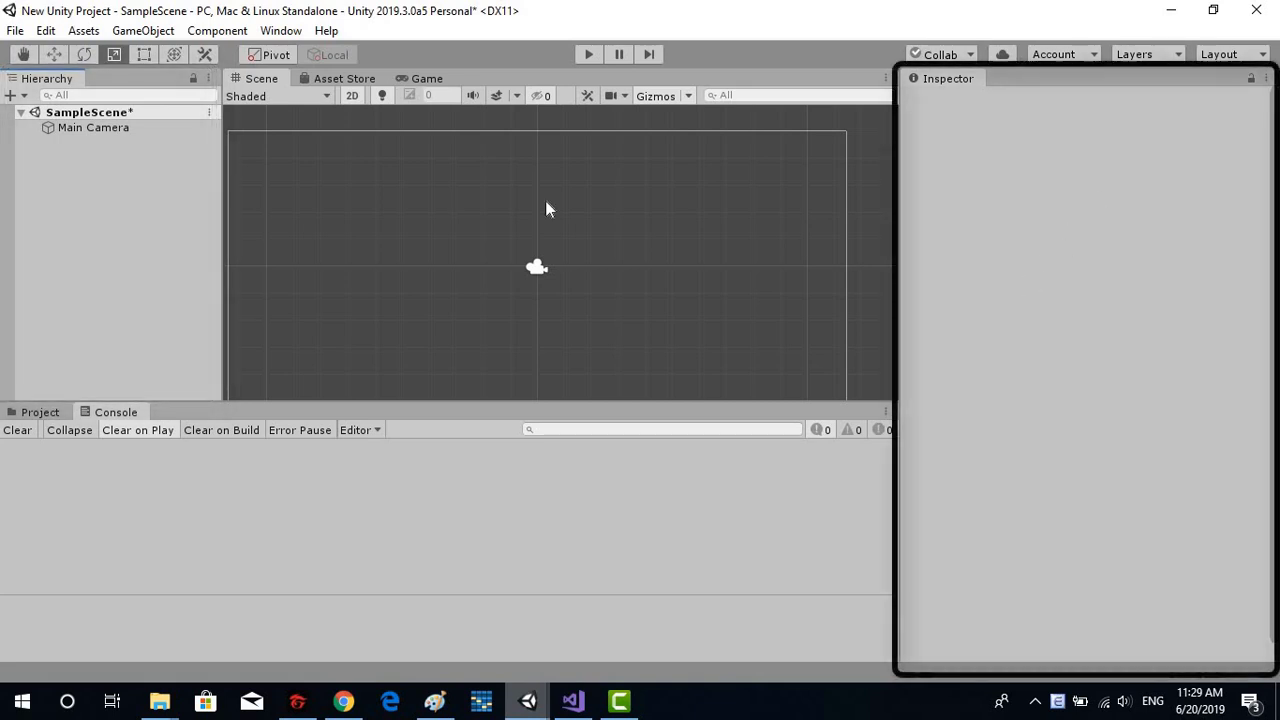
left_click(99, 128)
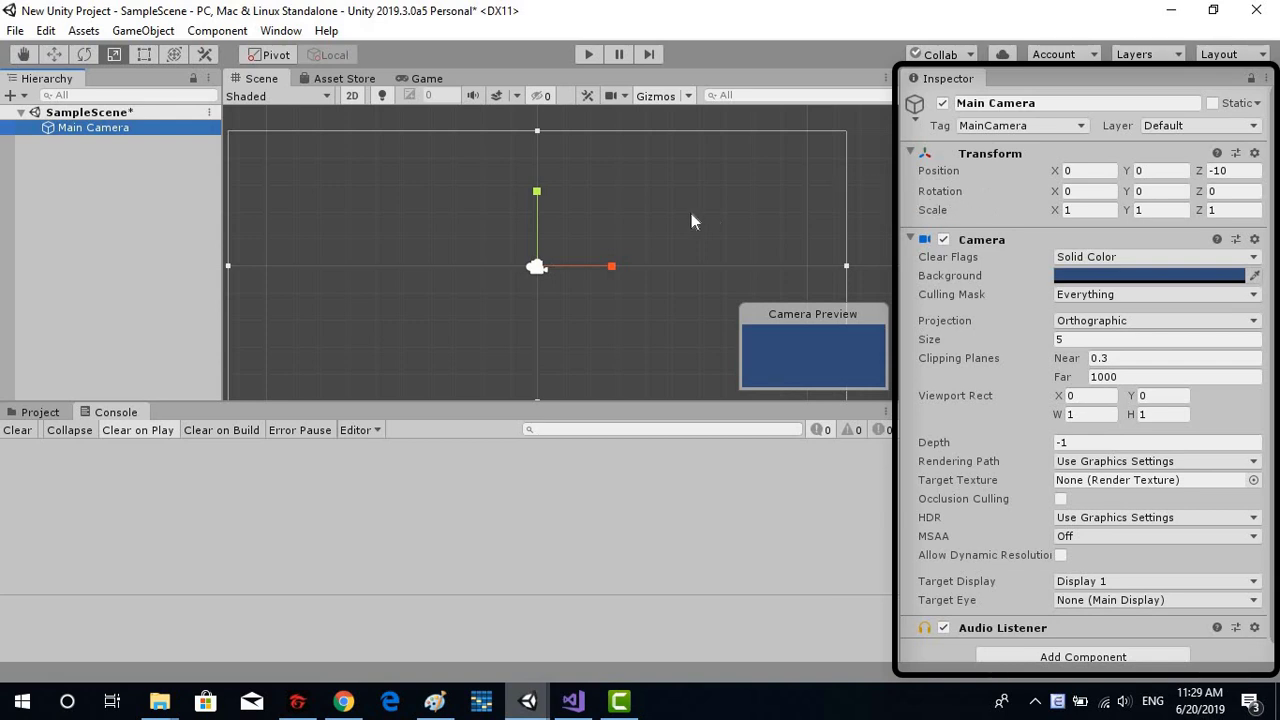
left_click(60, 146)
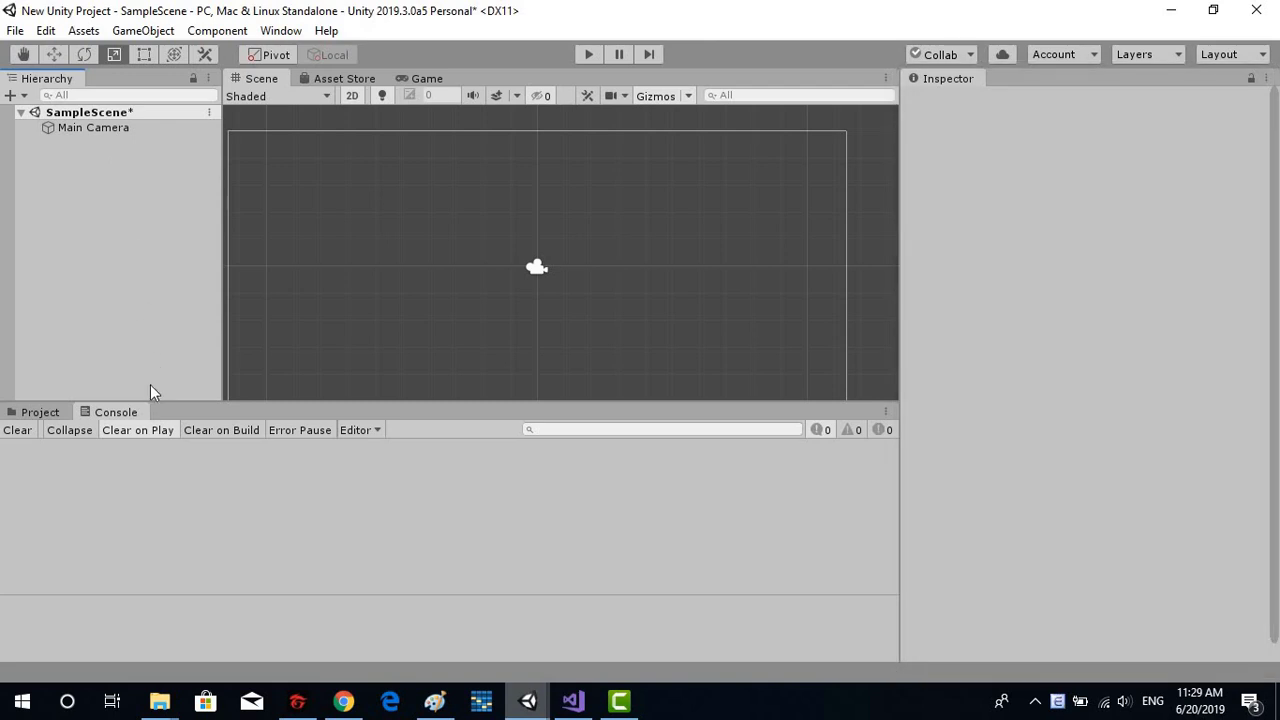
- Examine the project's Assets and Scenes folders and the Console, ending in the Assets folder
left_click(40, 413)
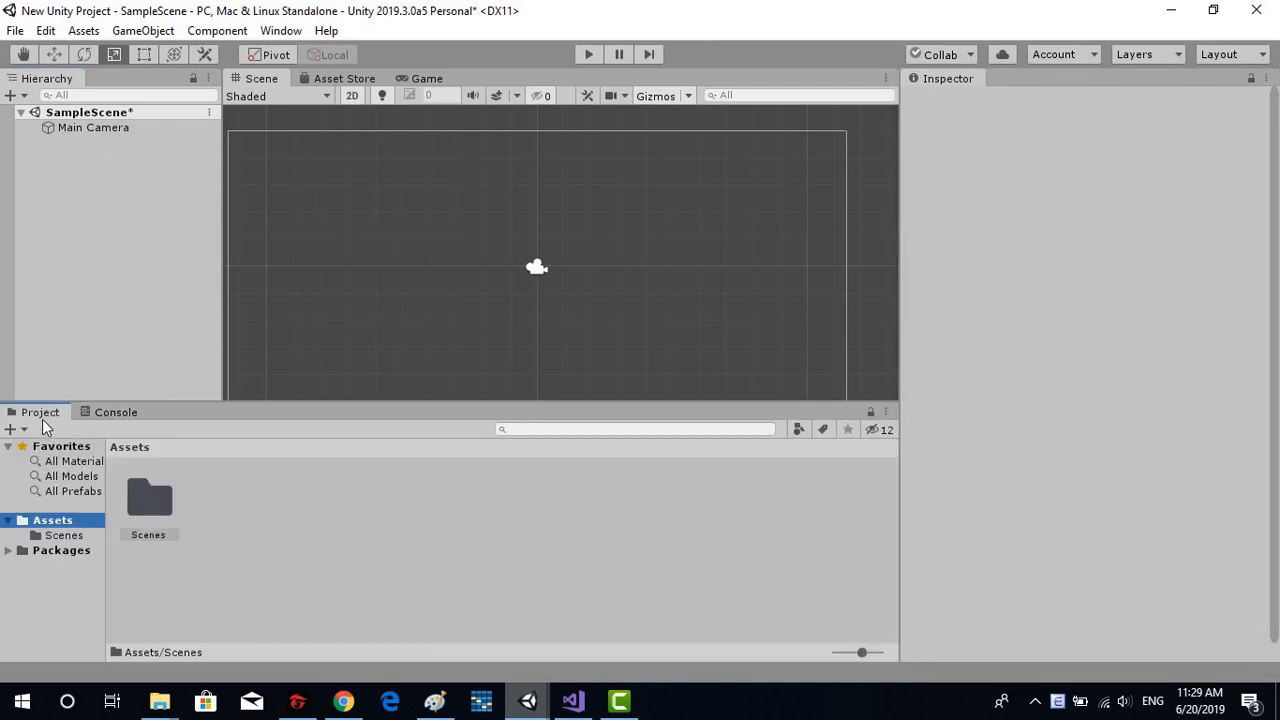
left_click(158, 498)
left_click(215, 499)
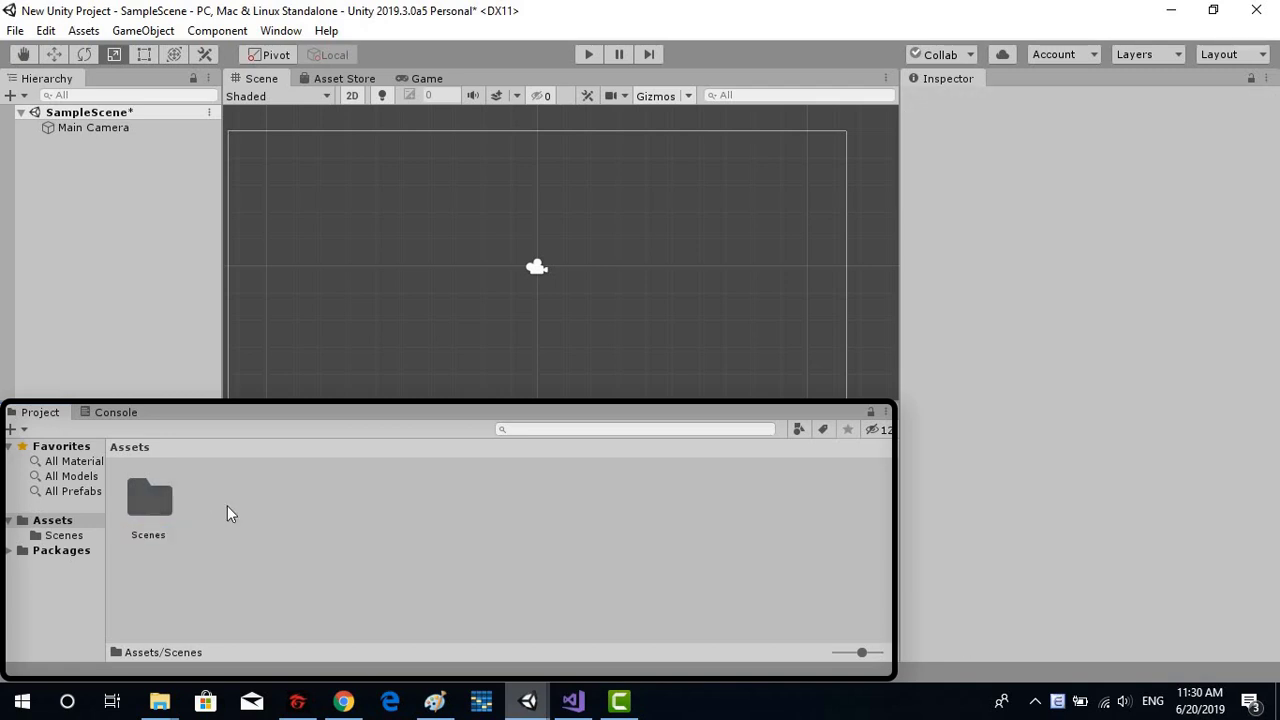
double_click(151, 503)
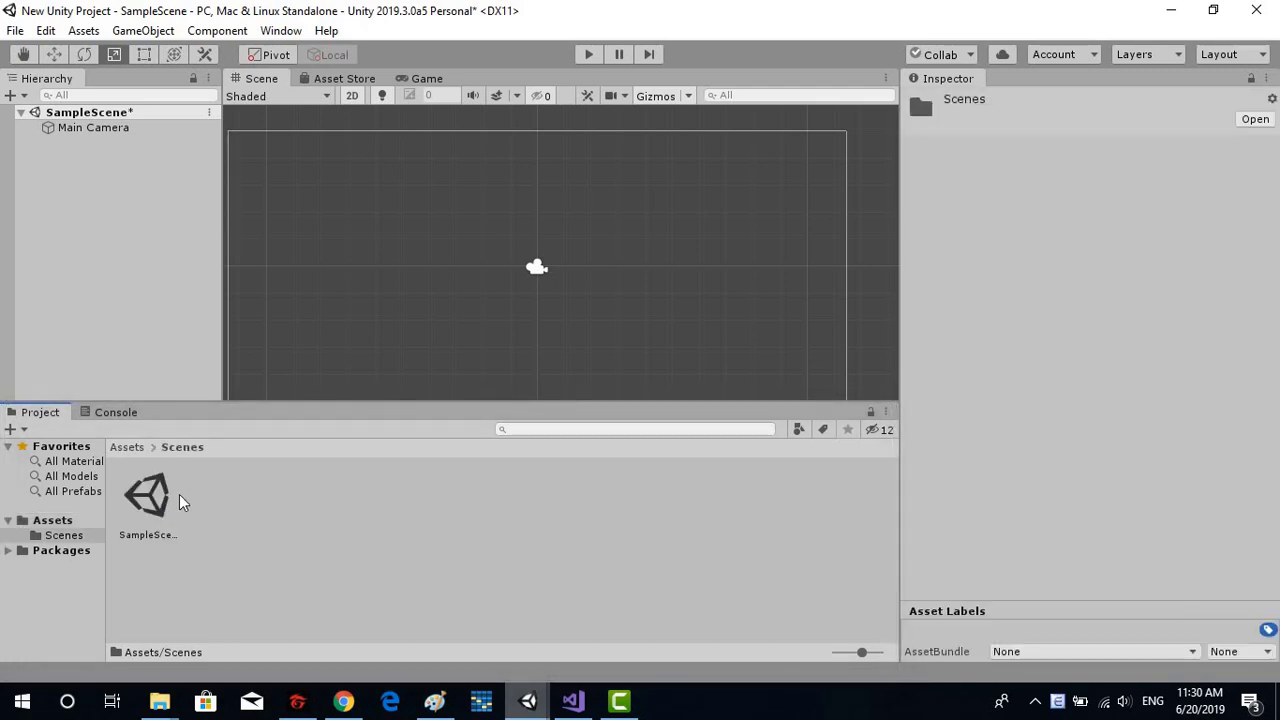
left_click(50, 521)
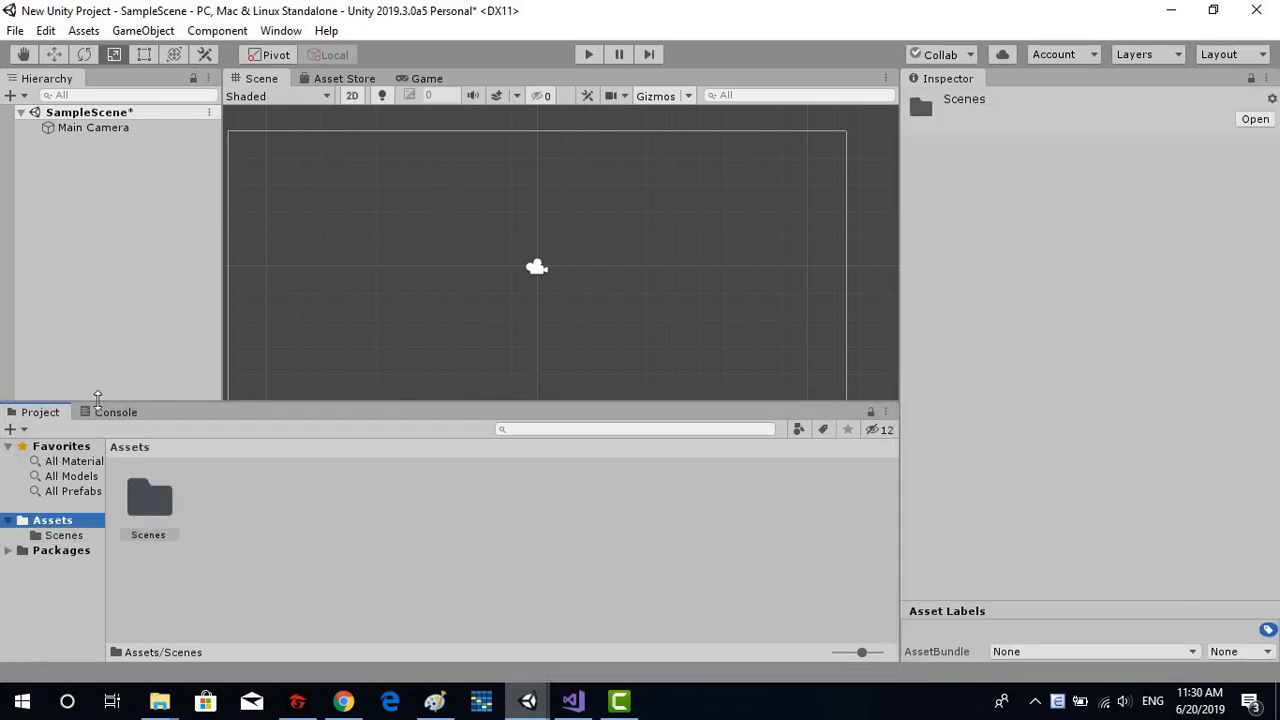
left_click(101, 414)
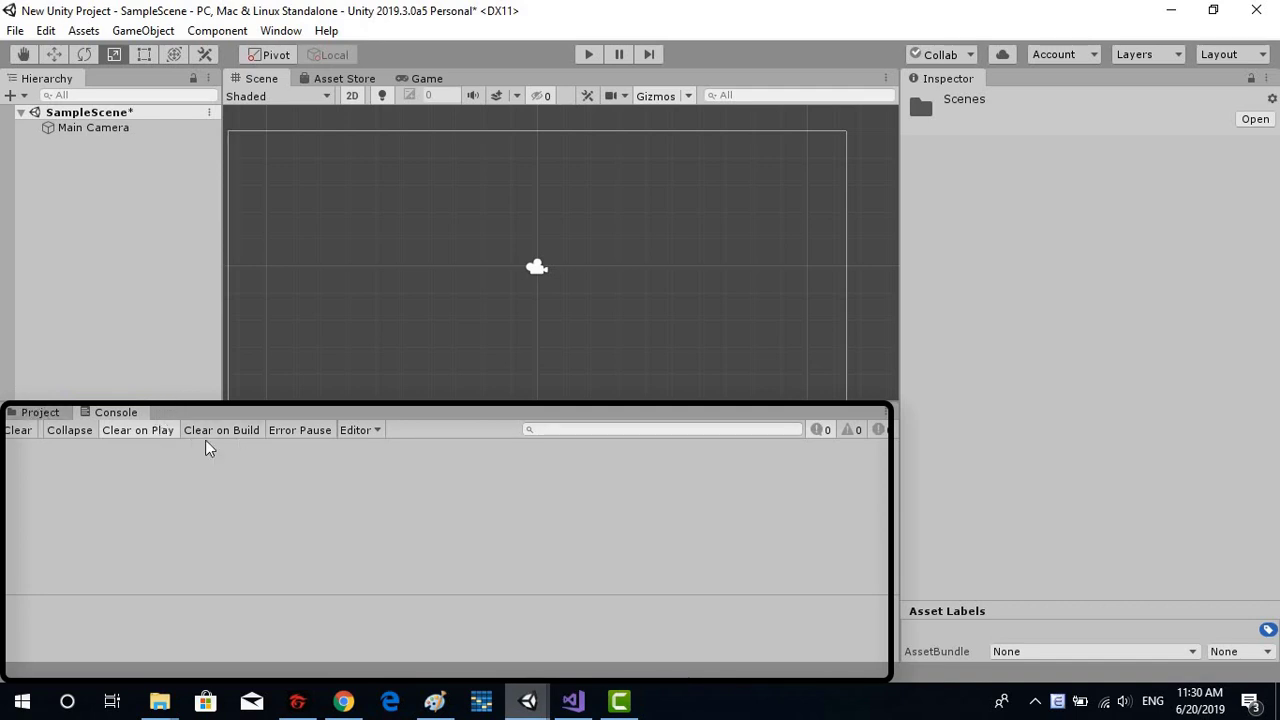
left_click(38, 413)
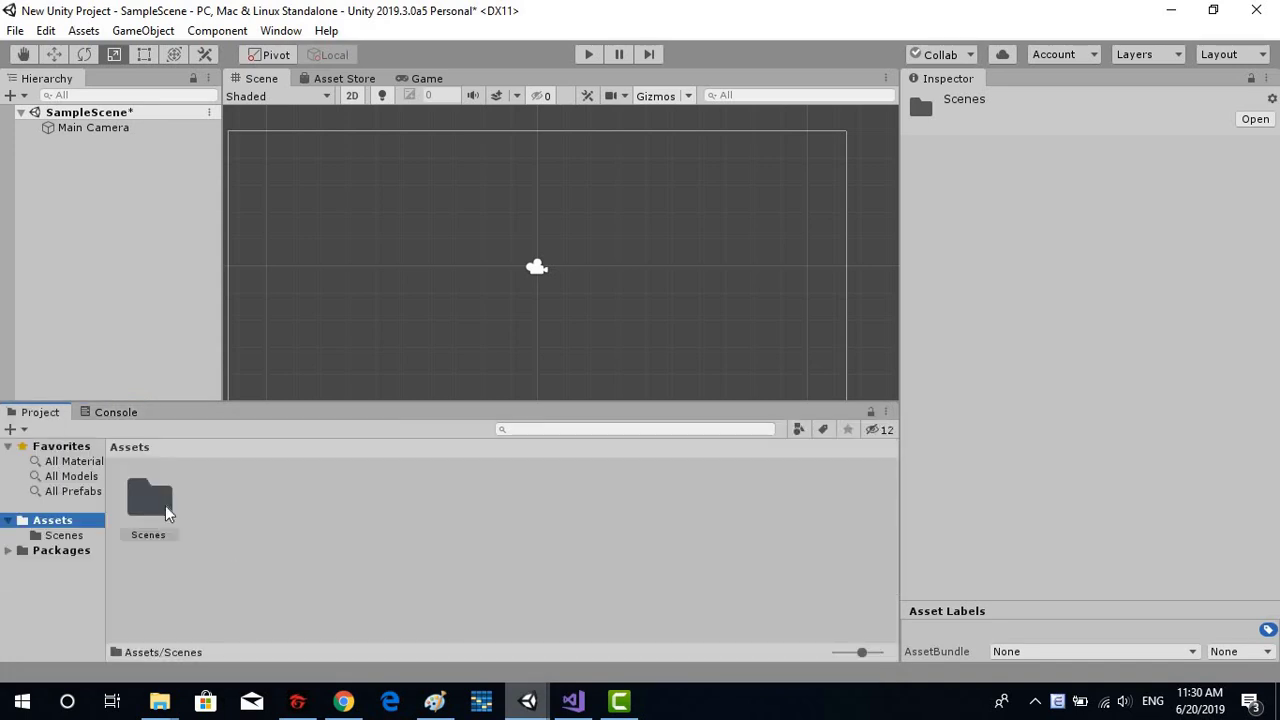
- Add a new 2D sprite to the scene with its Z position set to 1, and check it in the Game view
left_click(412, 80)
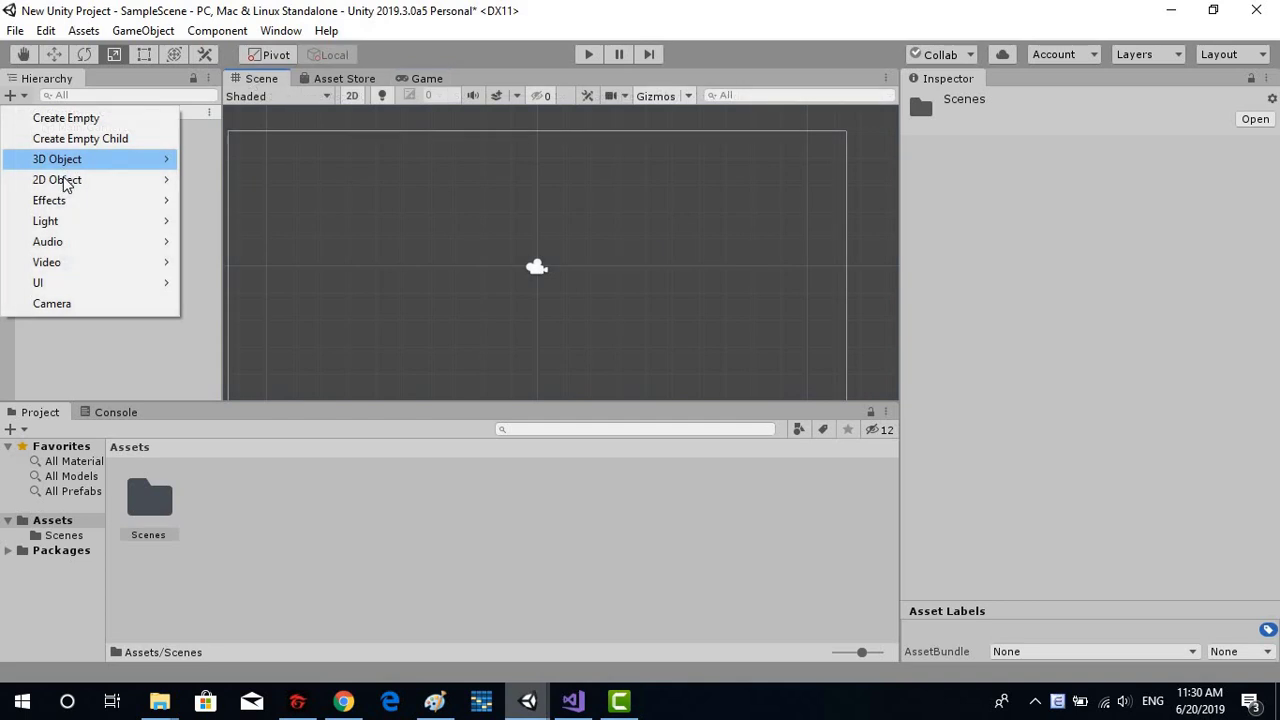
mouse_move(160, 181)
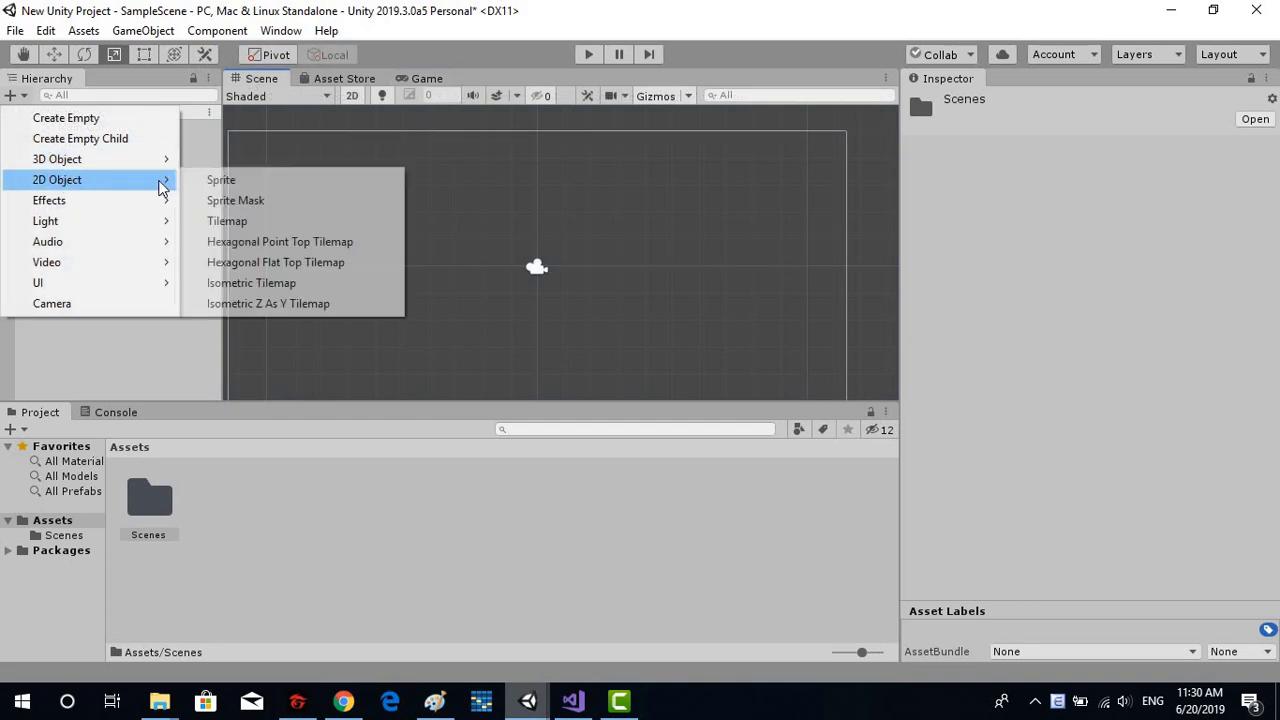
left_click(221, 180)
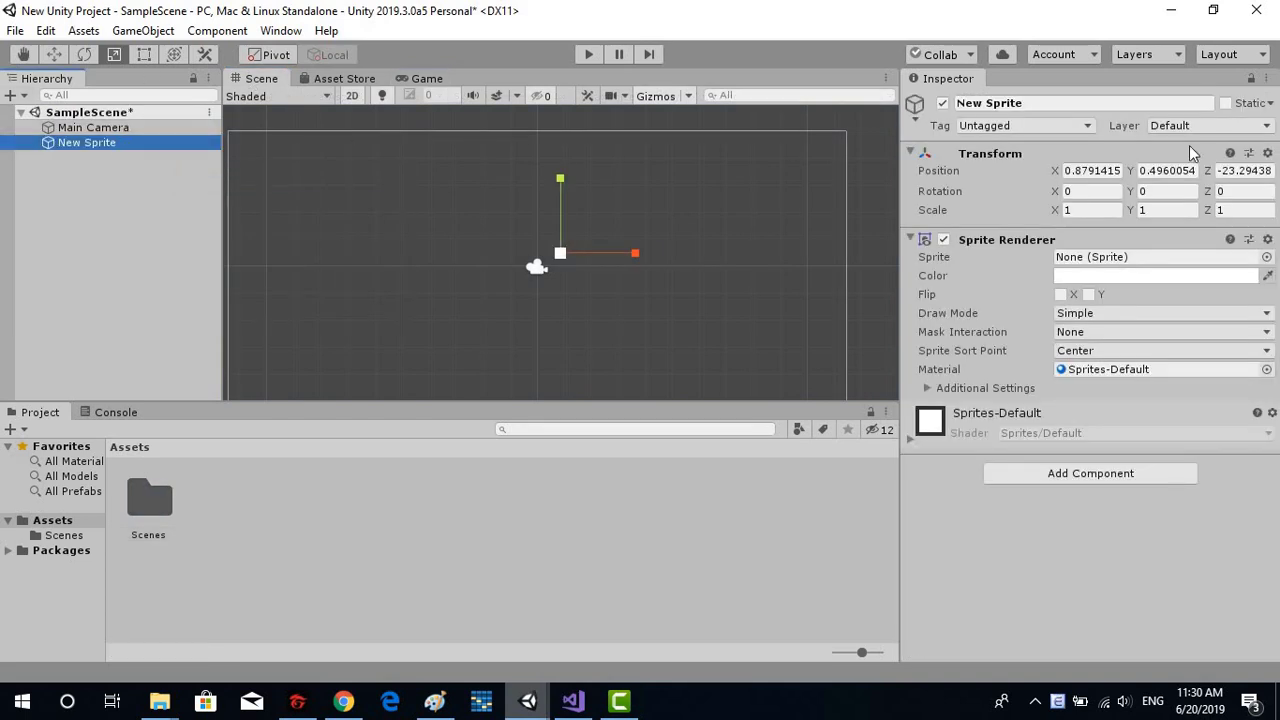
left_click(1254, 170)
key("BackSpace")
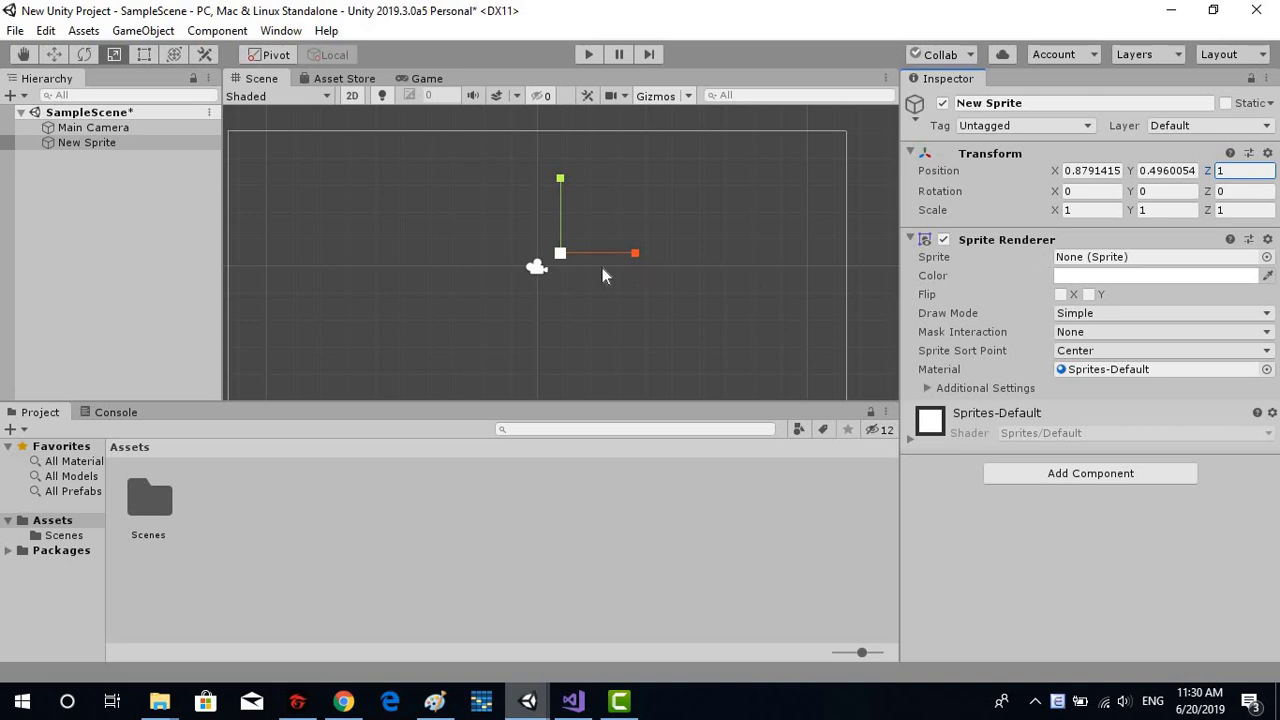
left_click(422, 78)
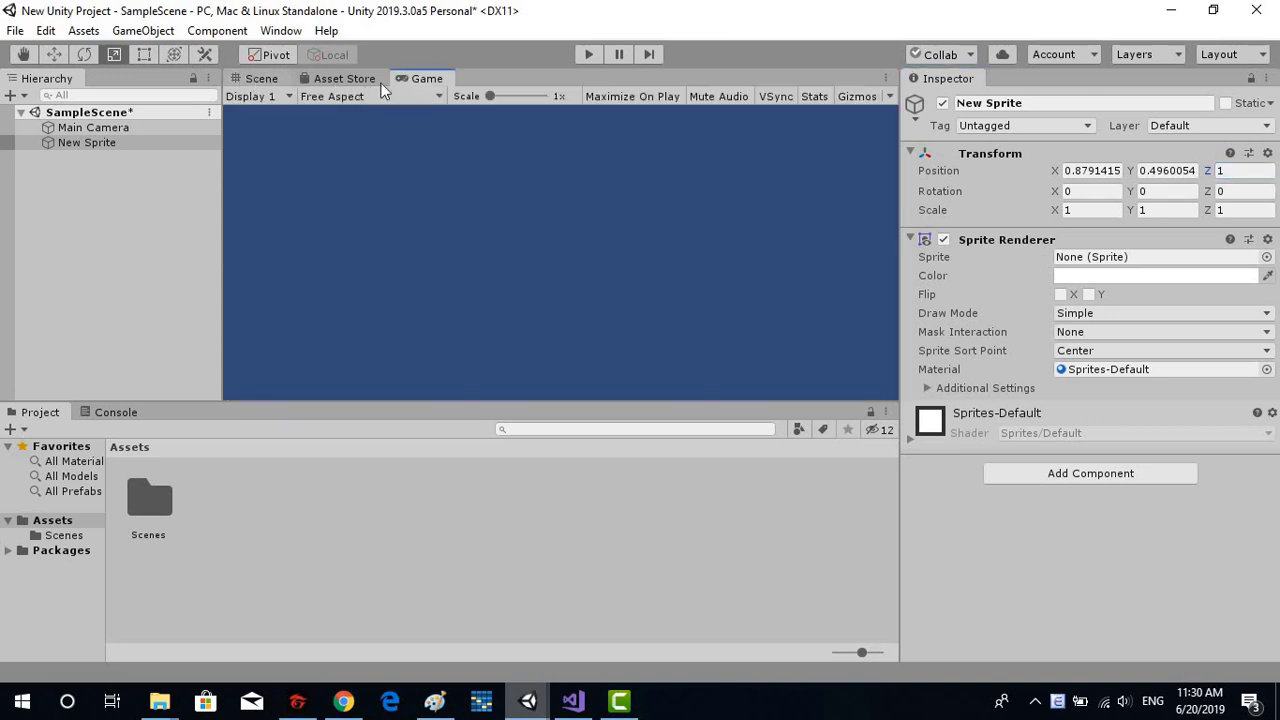
left_click(255, 77)
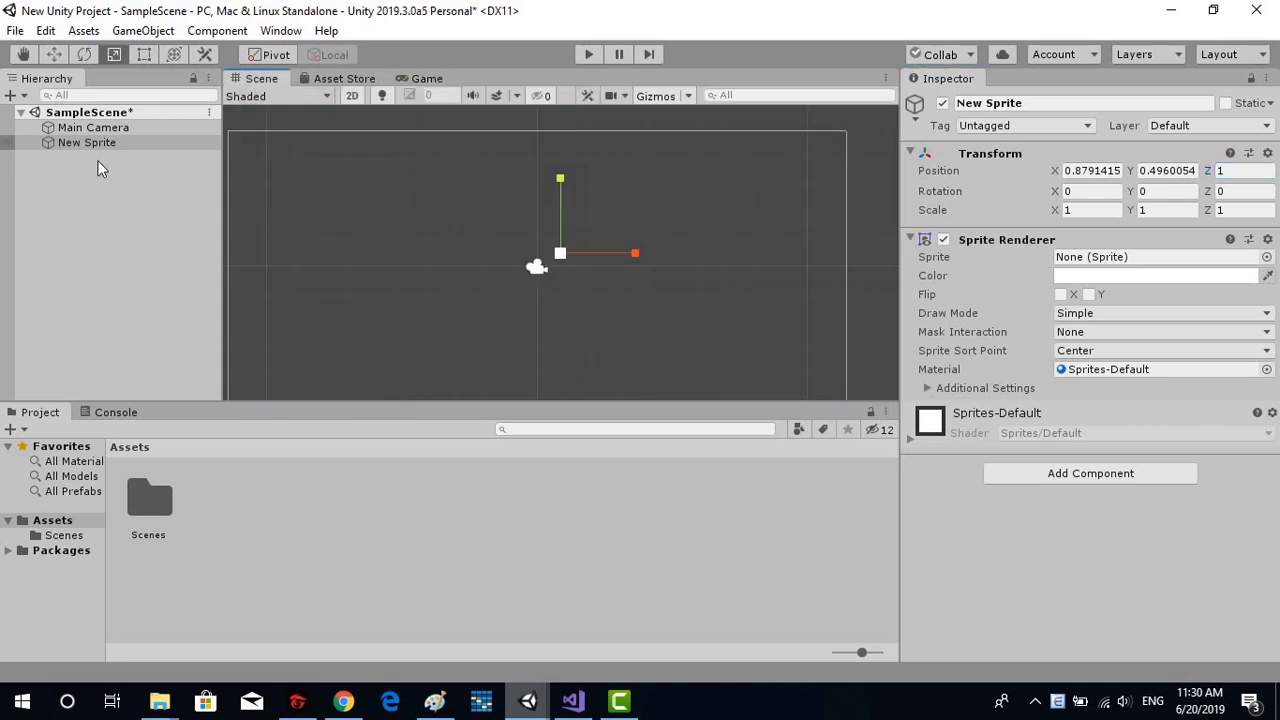
- Assign the built-in InputFieldBackground image as the new sprite's graphic
left_click(133, 141)
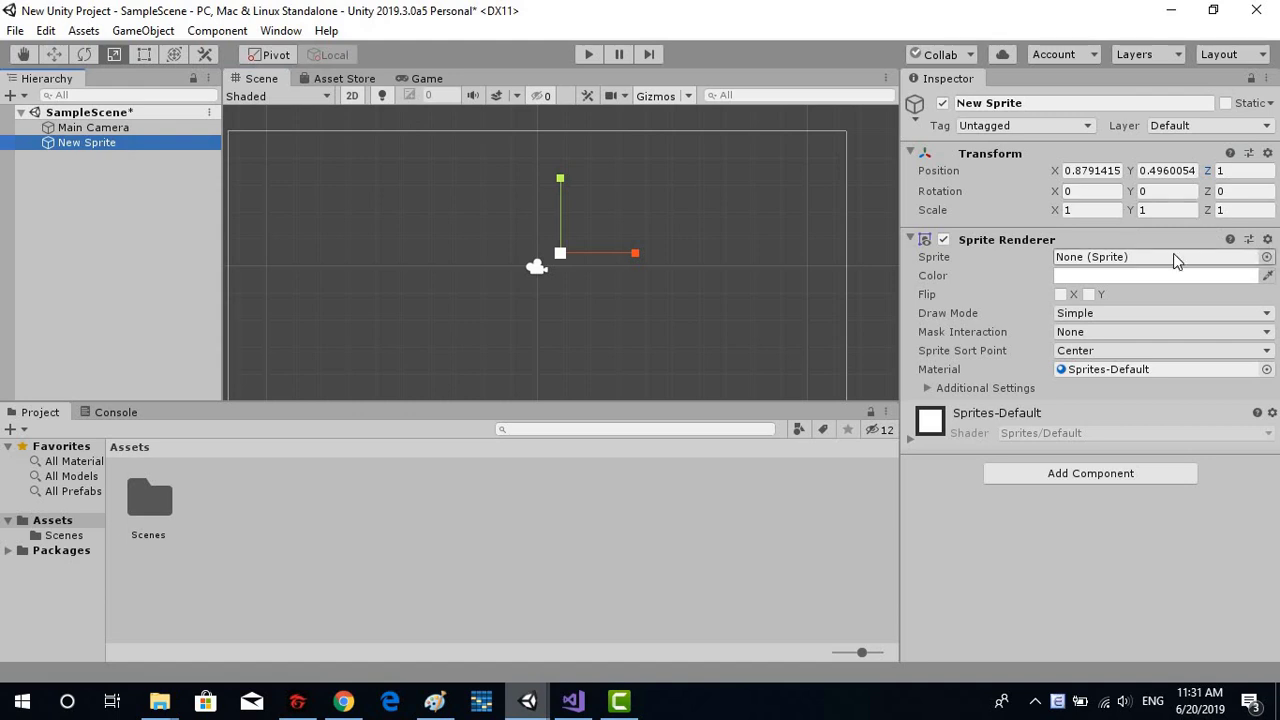
left_click(145, 147)
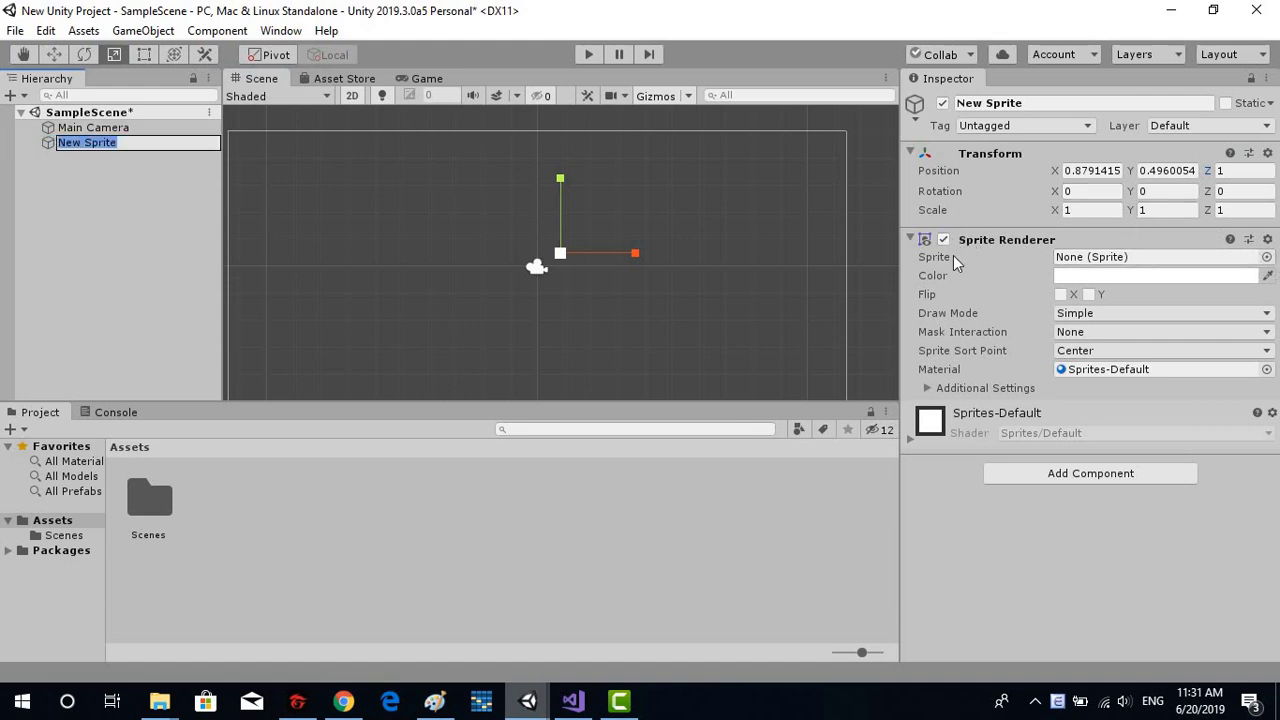
left_click(1266, 257)
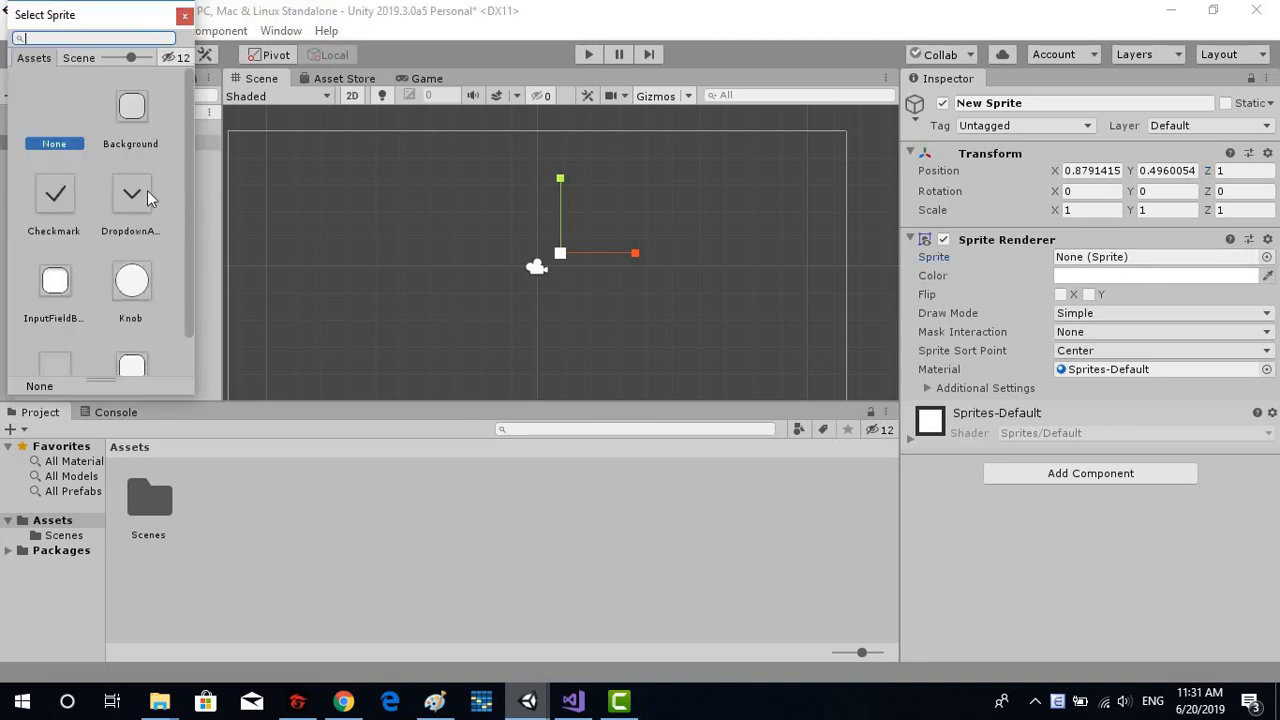
left_click(58, 283)
left_click(58, 283)
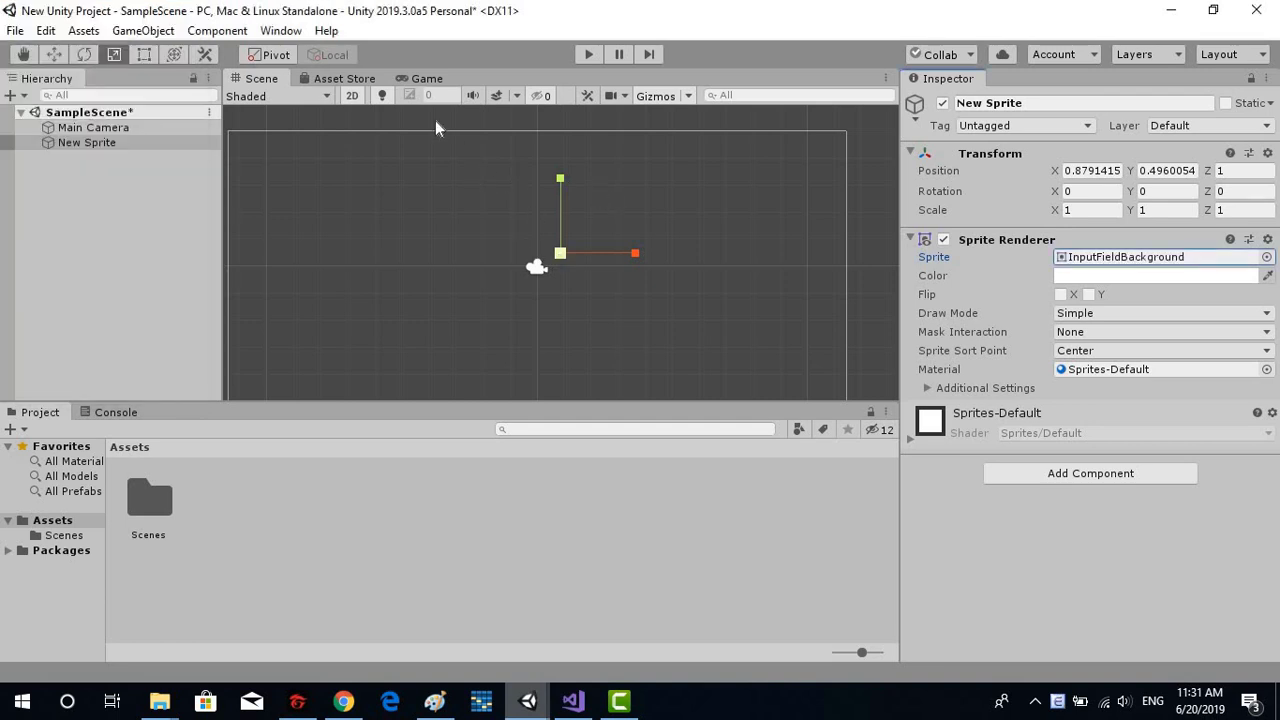
- Preview the sprite in the Game view, and enlarge it uniformly in the scene to a scale of about 17.5
left_click(427, 79)
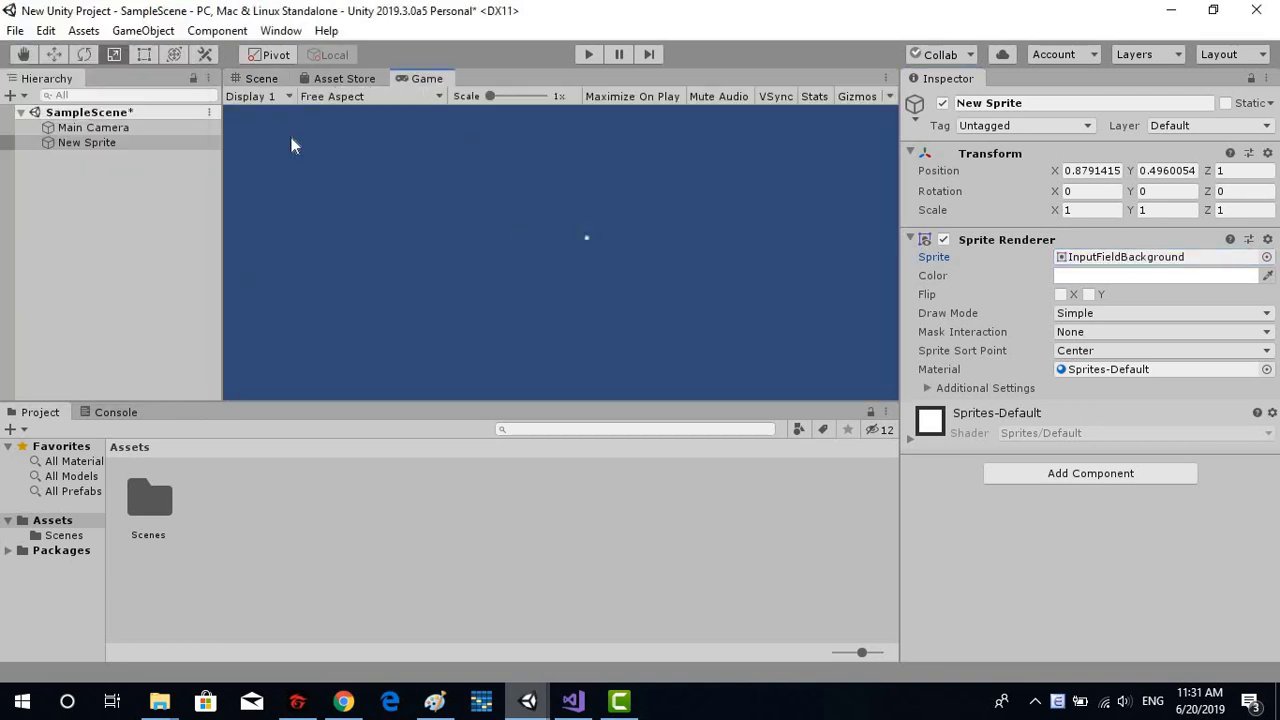
left_click(270, 80)
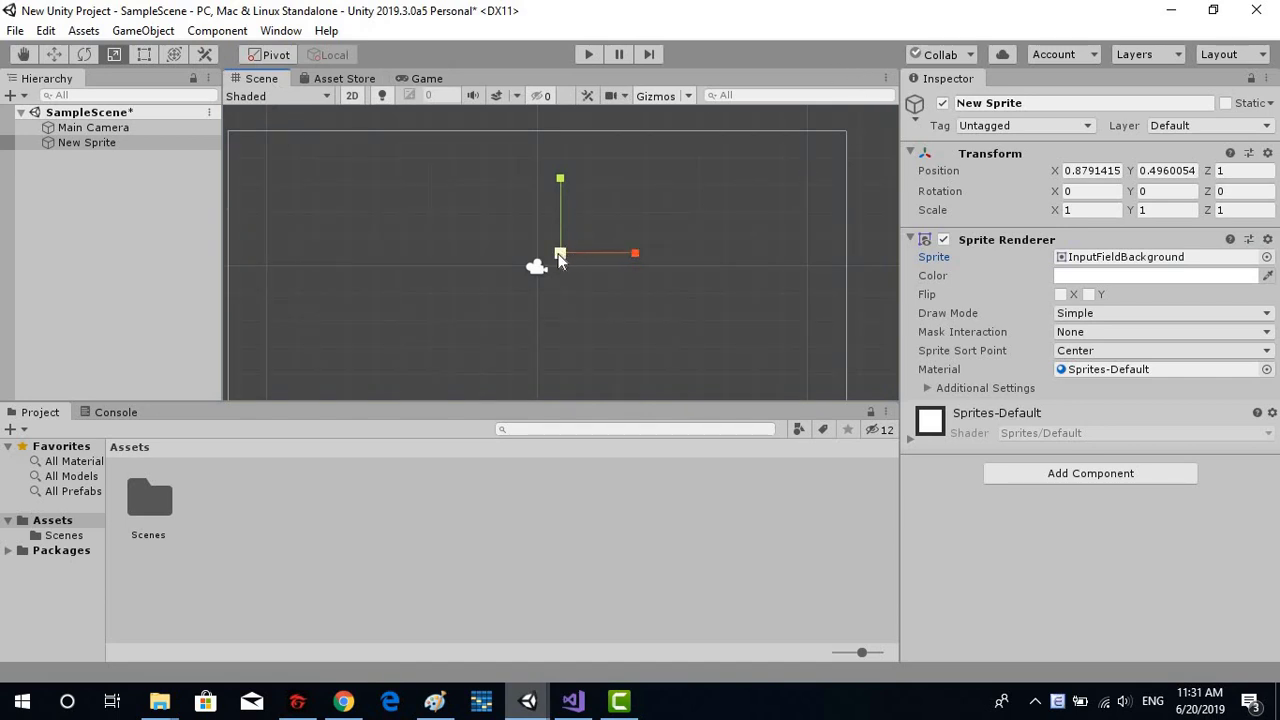
left_click_drag(560, 258, 1123, 510)
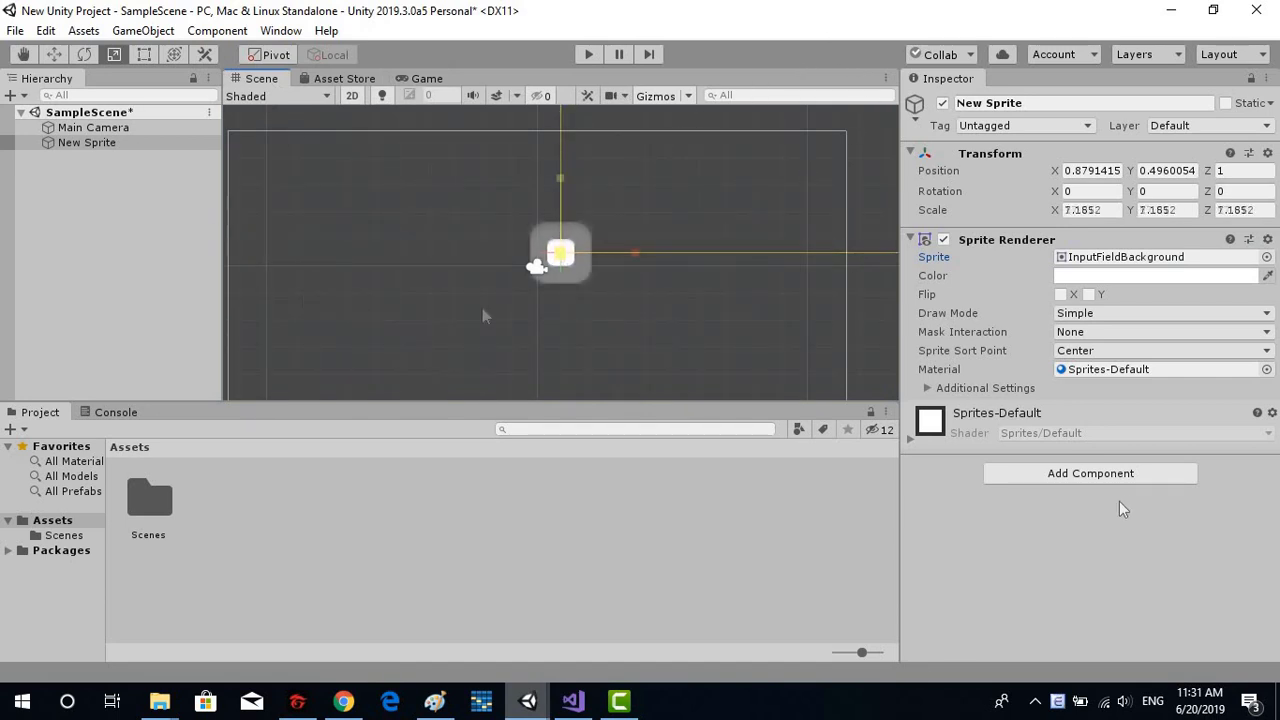
left_click_drag(482, 316, 584, 307)
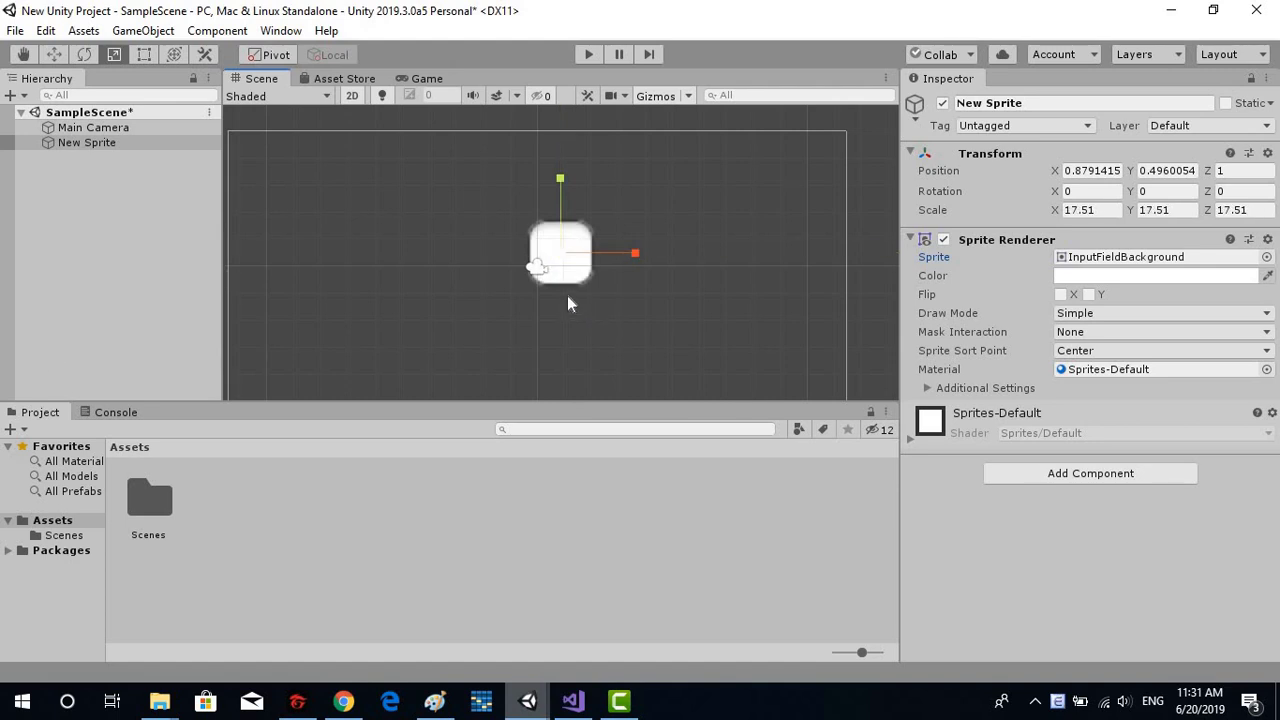
left_click(128, 146)
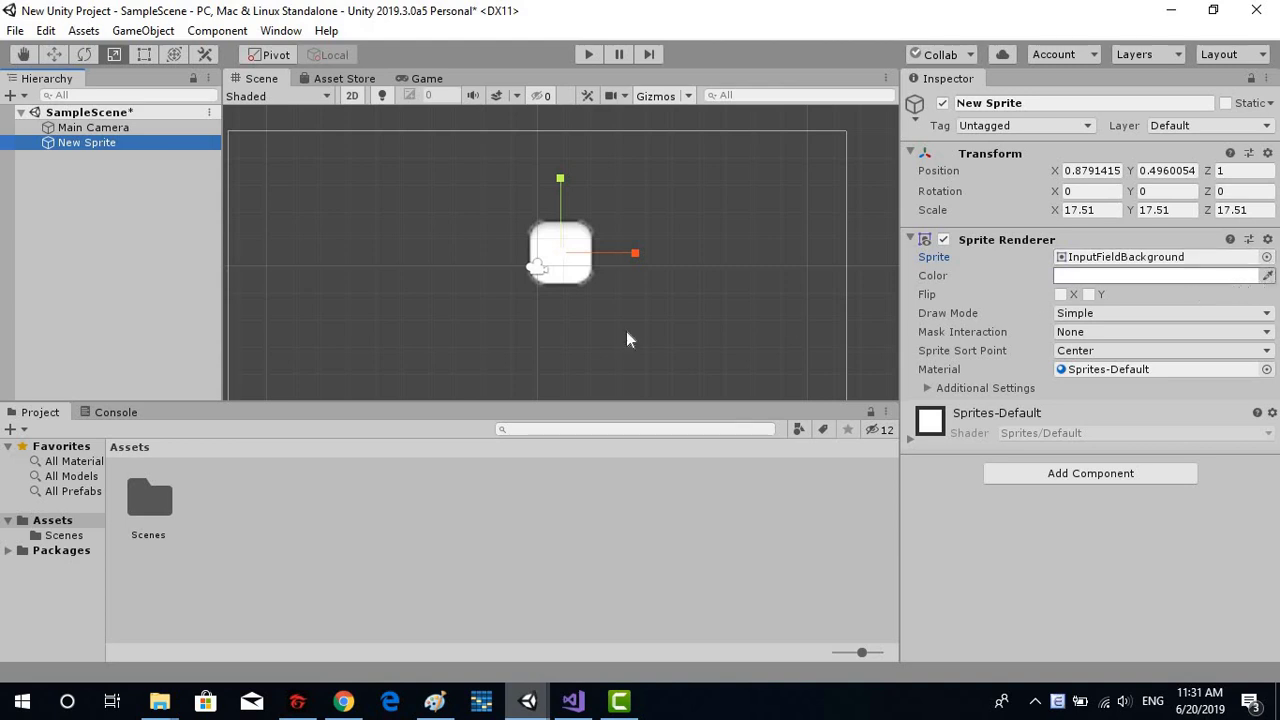
- Create a material named Player in the Assets folder
right_click(328, 496)
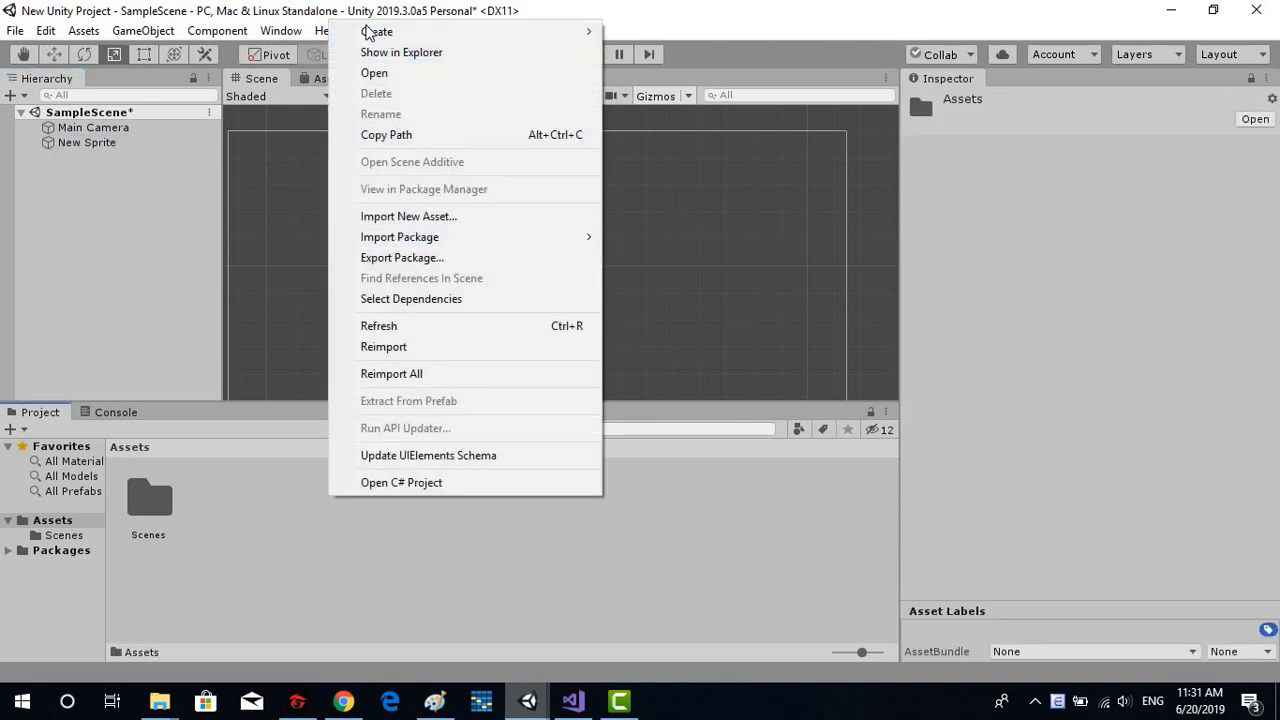
mouse_move(586, 32)
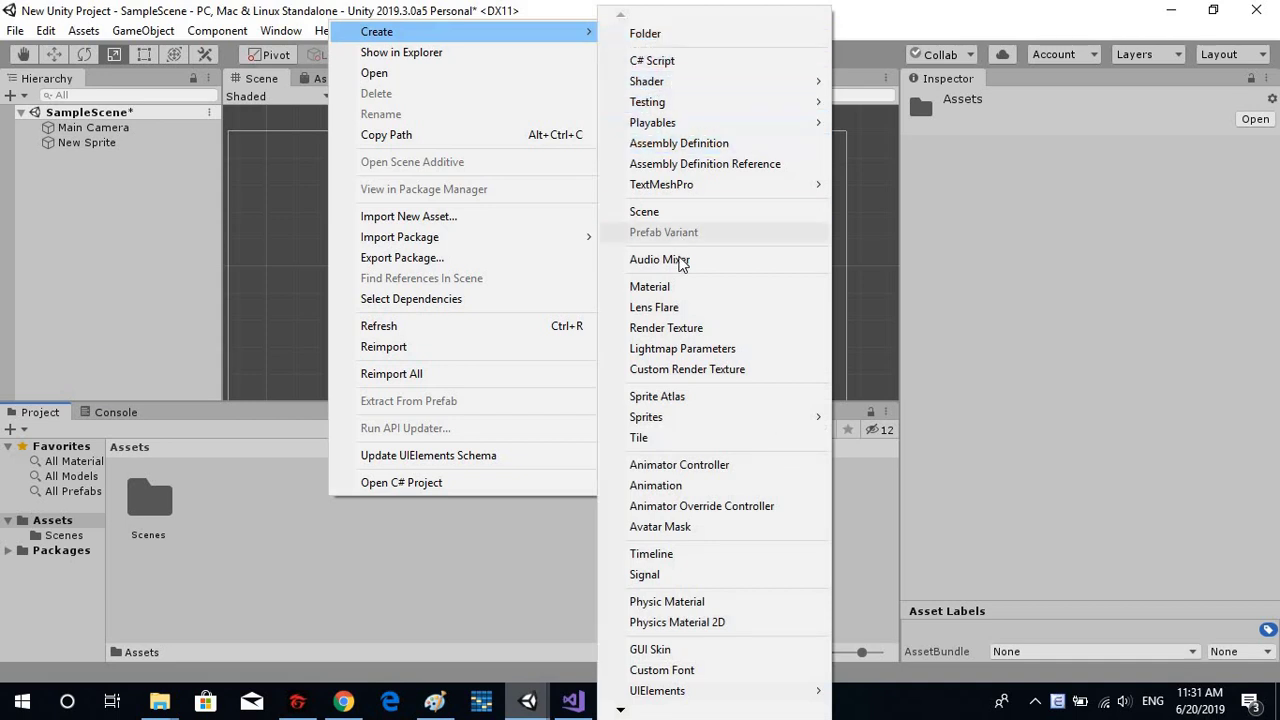
left_click(685, 292)
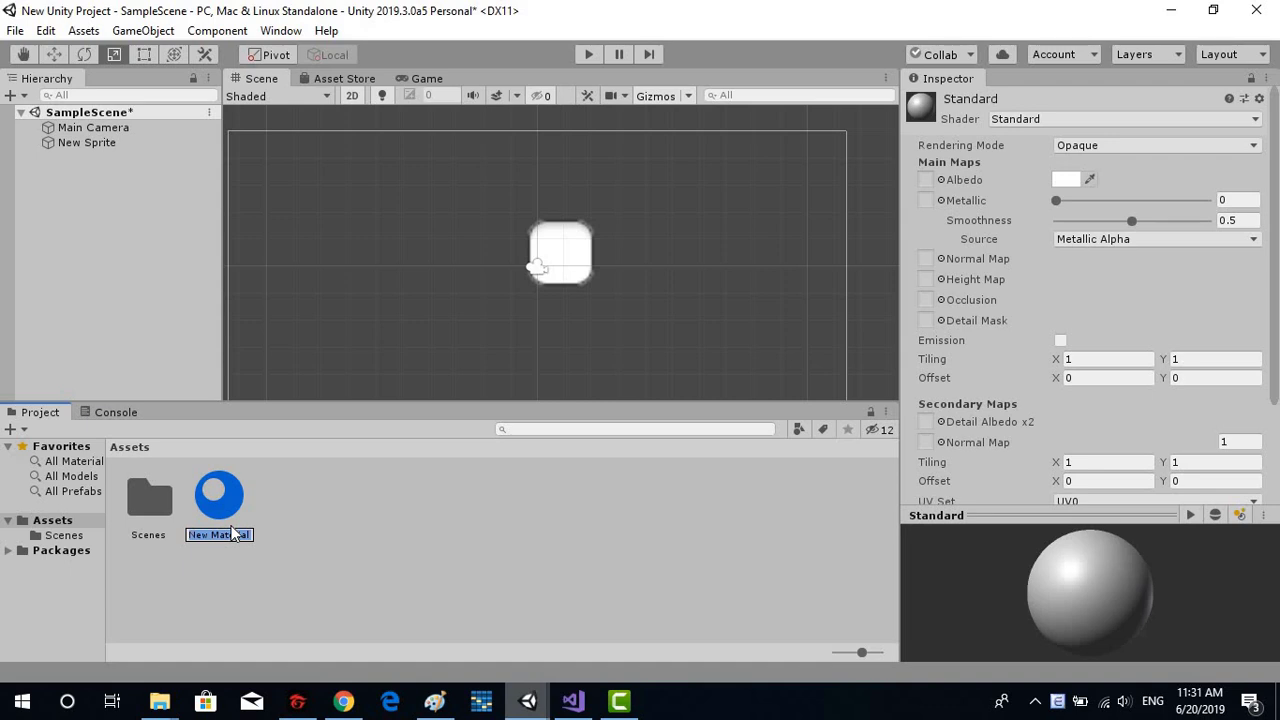
type("Player")
key("Return")
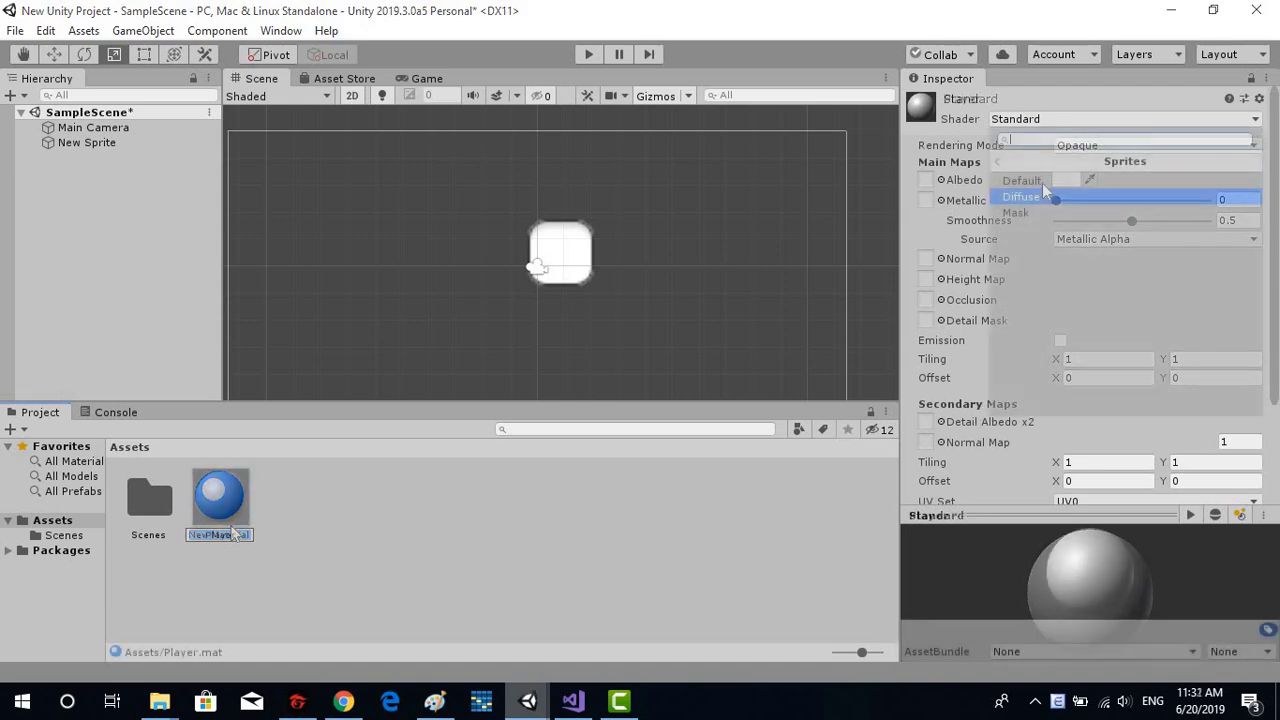
- Set the Player material's shader to Sprites/Default and its tint to yellow, F9FF00
left_click(1007, 171)
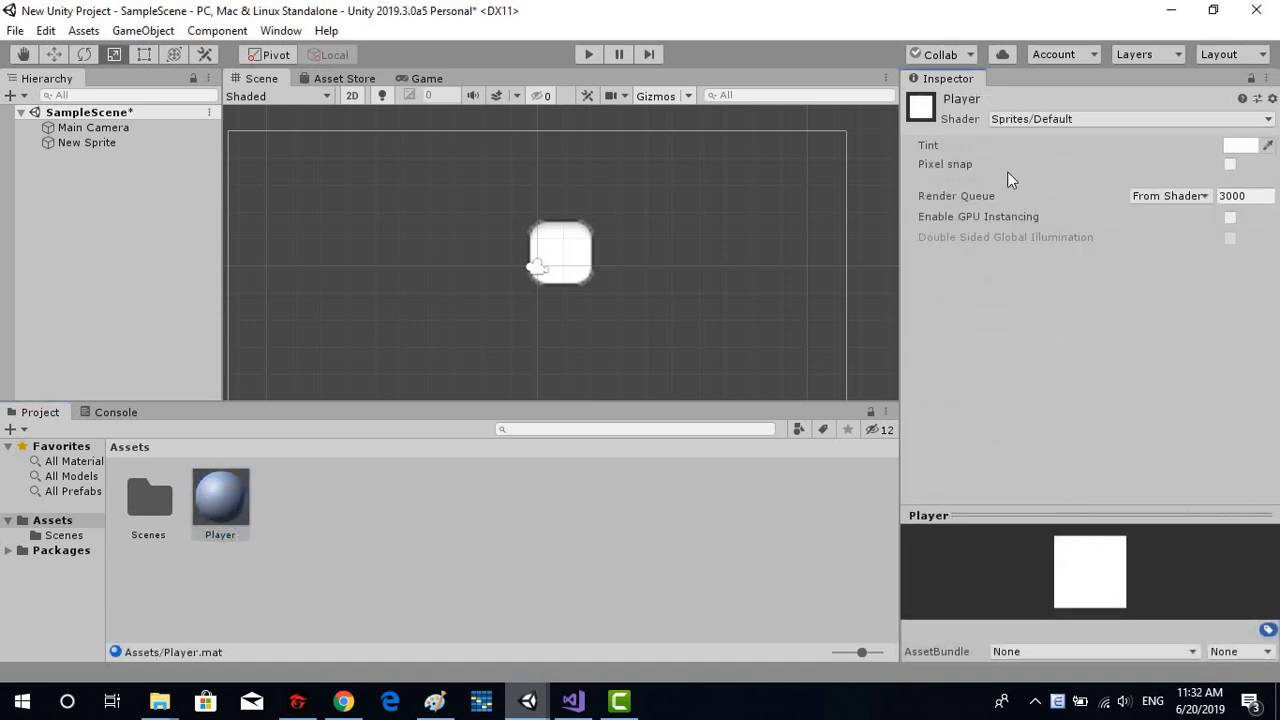
left_click(1245, 152)
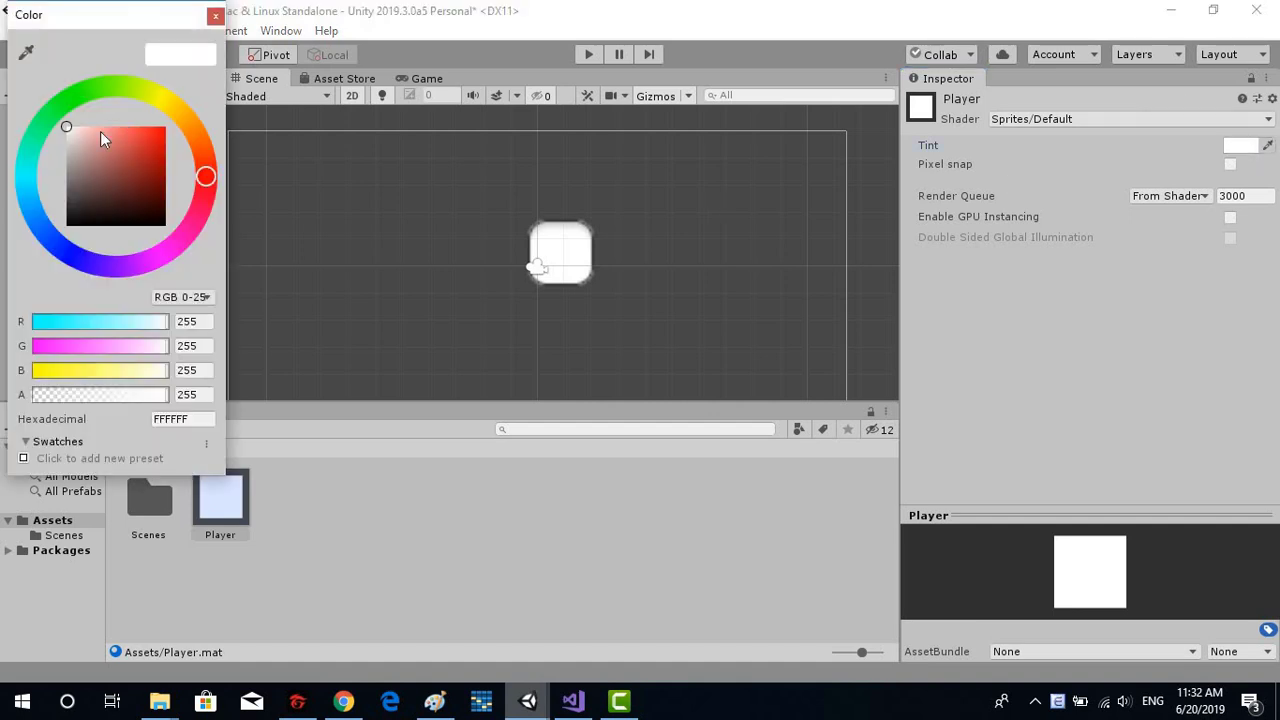
left_click(168, 115)
left_click(164, 128)
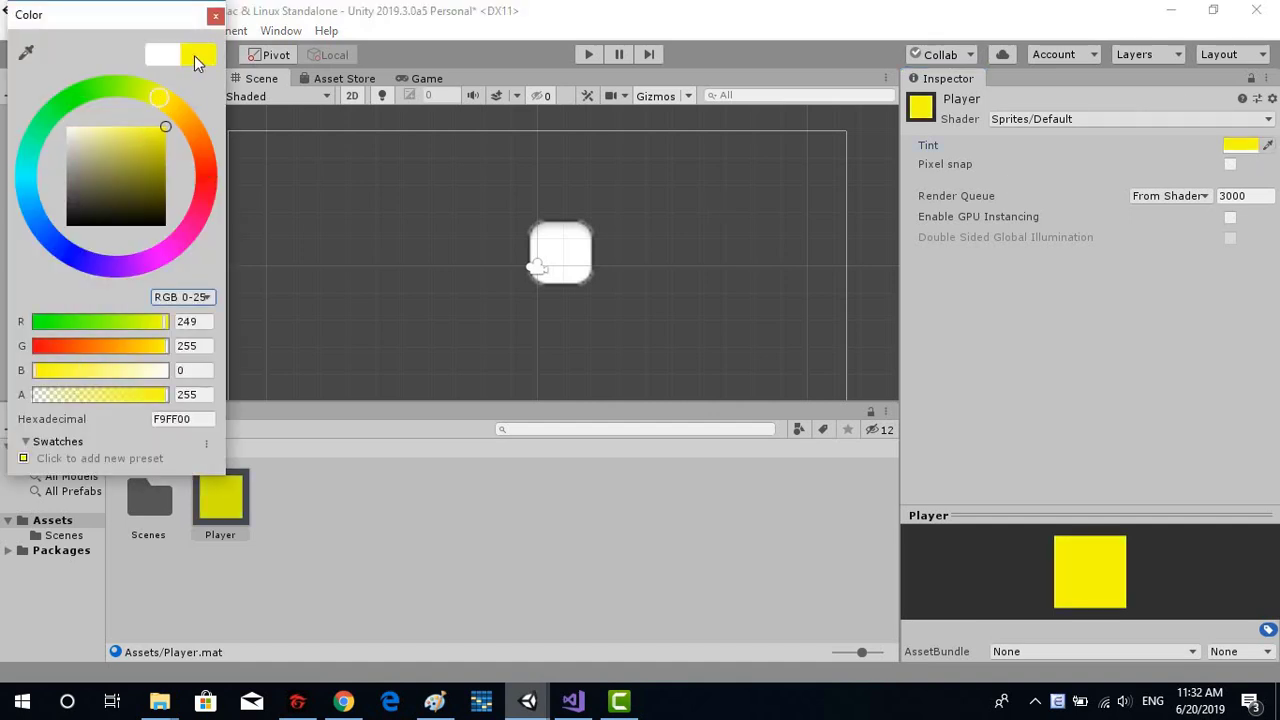
left_click(215, 16)
- Apply the Player material to the New Sprite object and run the game
left_click_drag(139, 135, 102, 145)
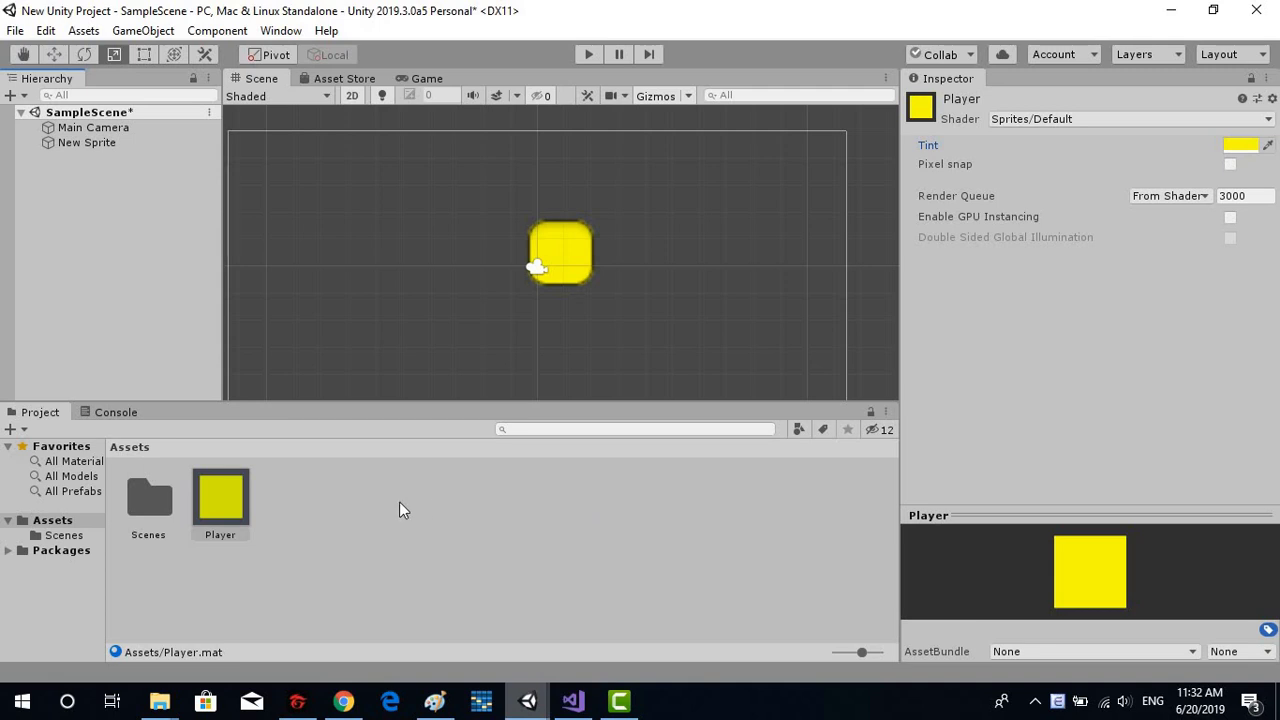
left_click(588, 55)
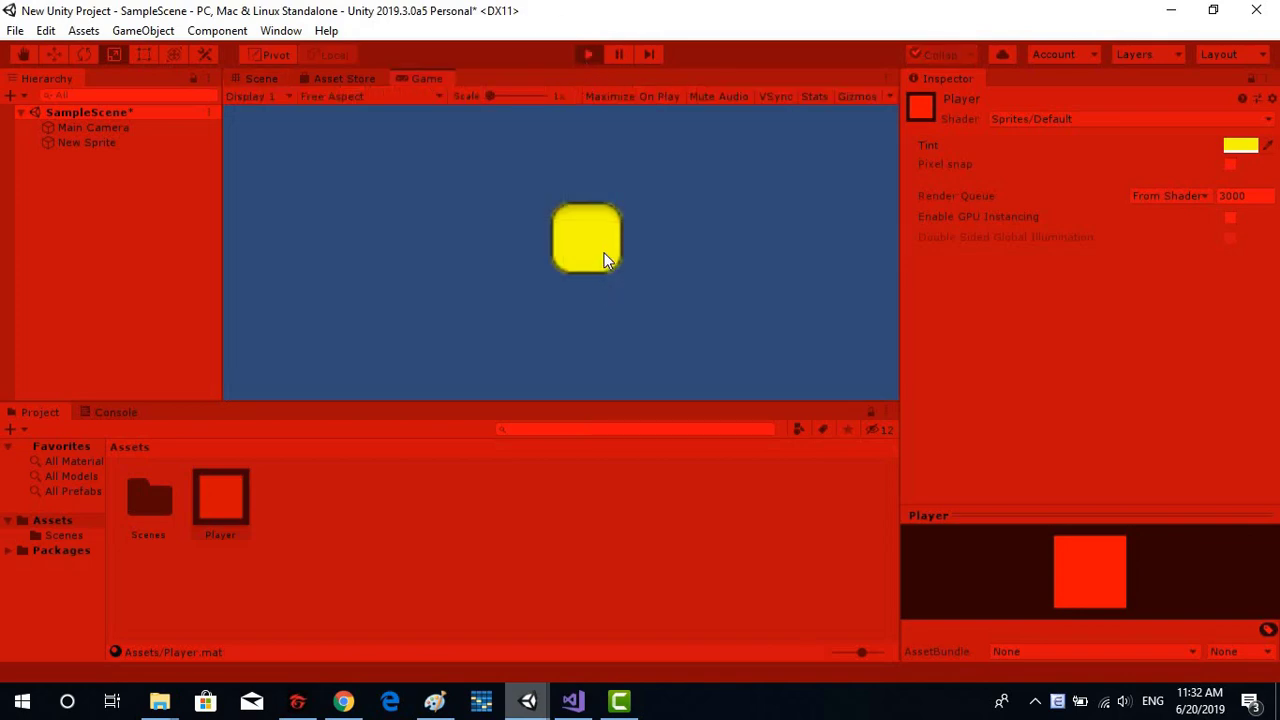
- Stop the game, add a Rigidbody 2D component to New Sprite, and test its fall in play mode
key("ctrl+p")
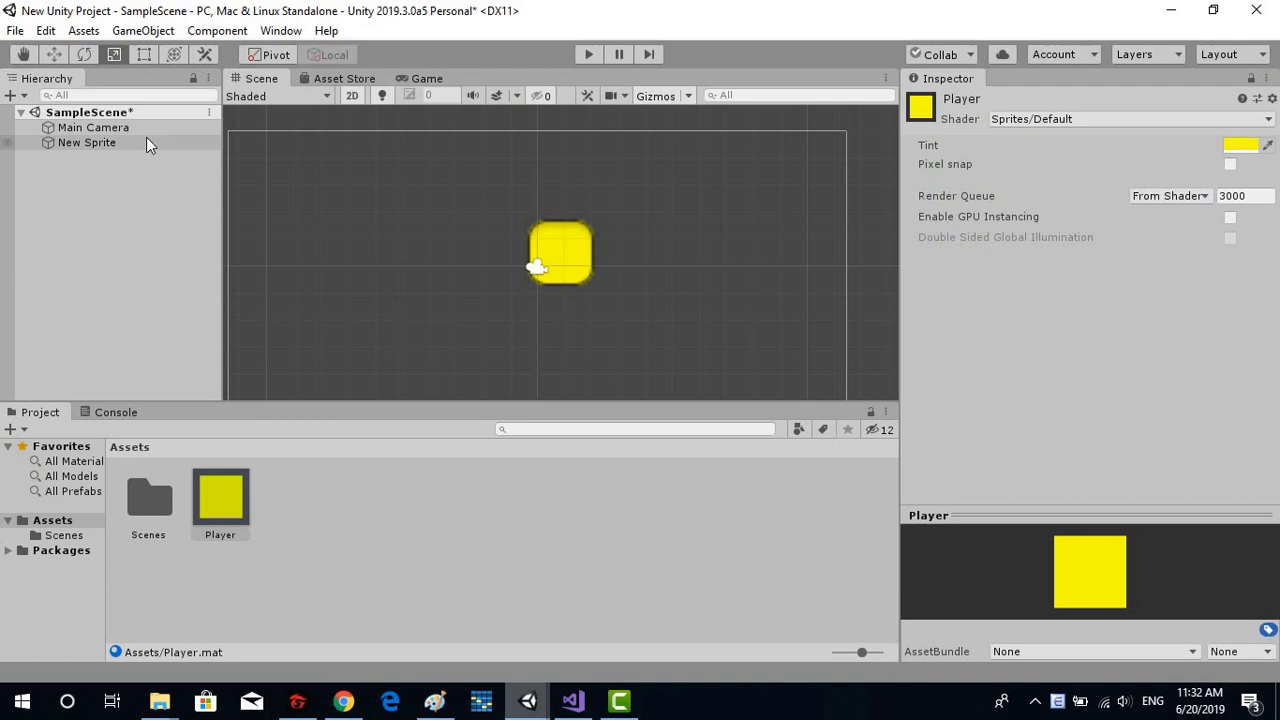
left_click(146, 142)
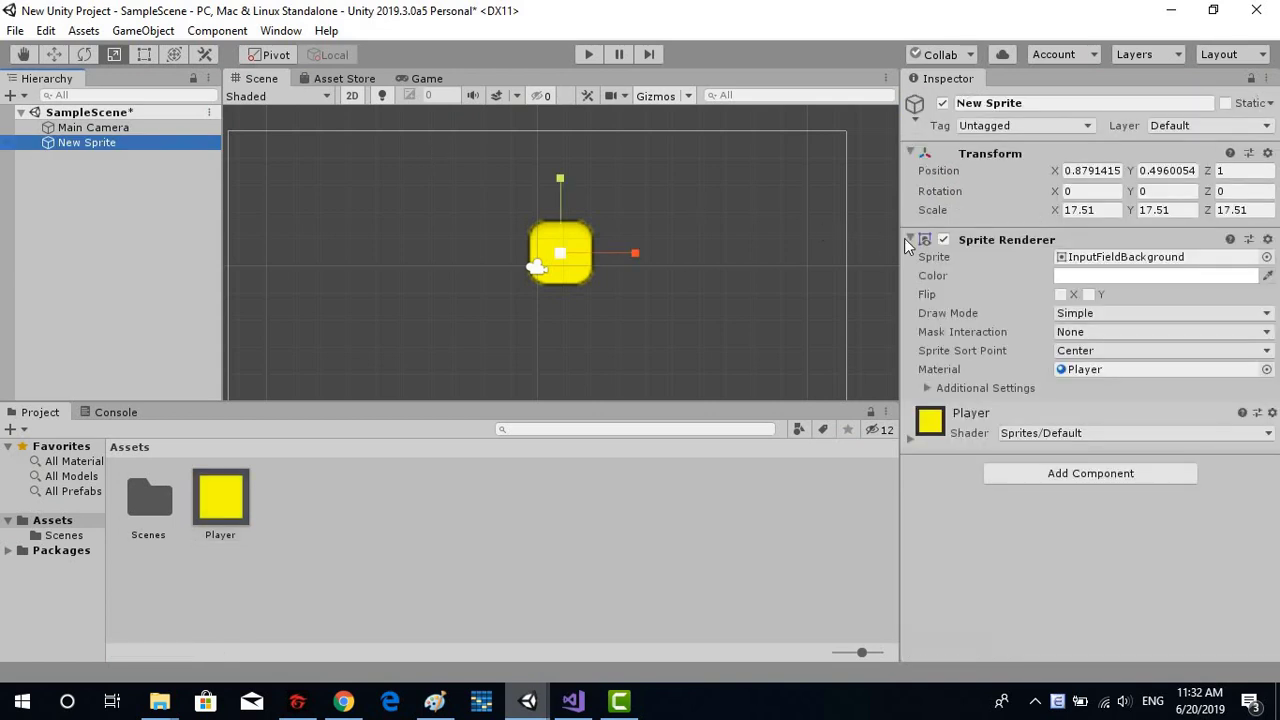
left_click(1019, 480)
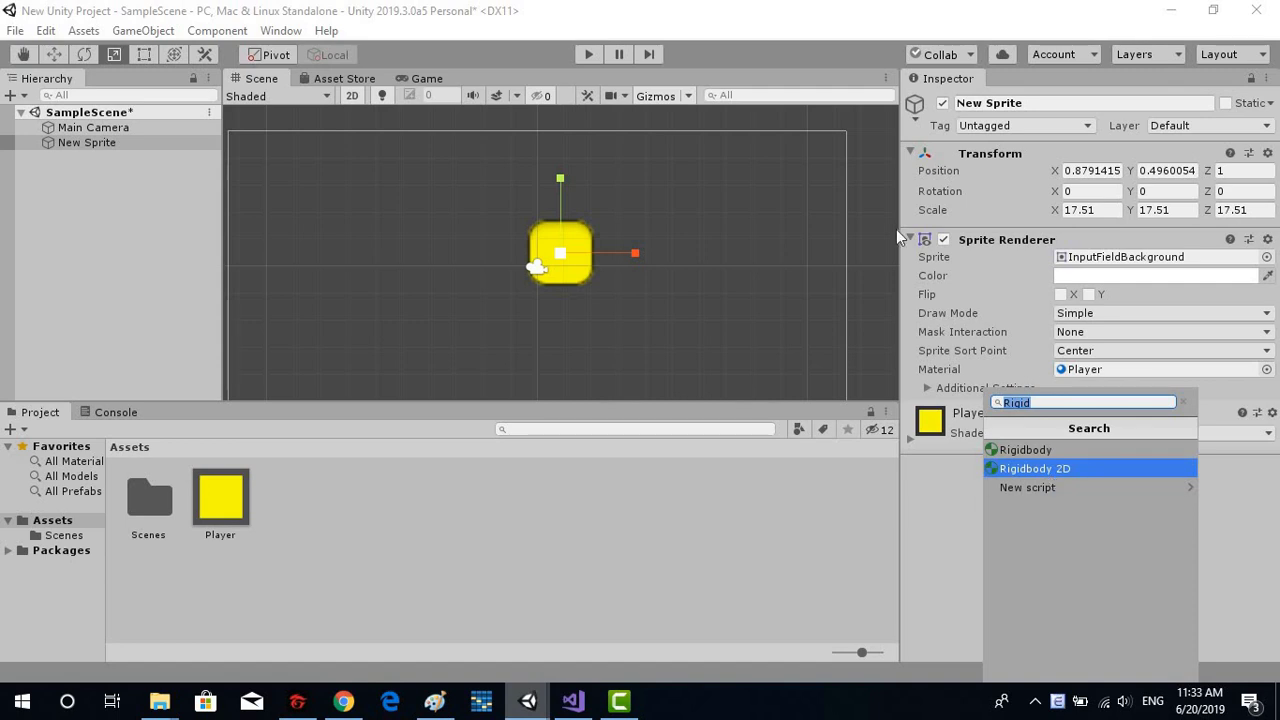
left_click(1035, 468)
scroll(1019, 458, "down", 5)
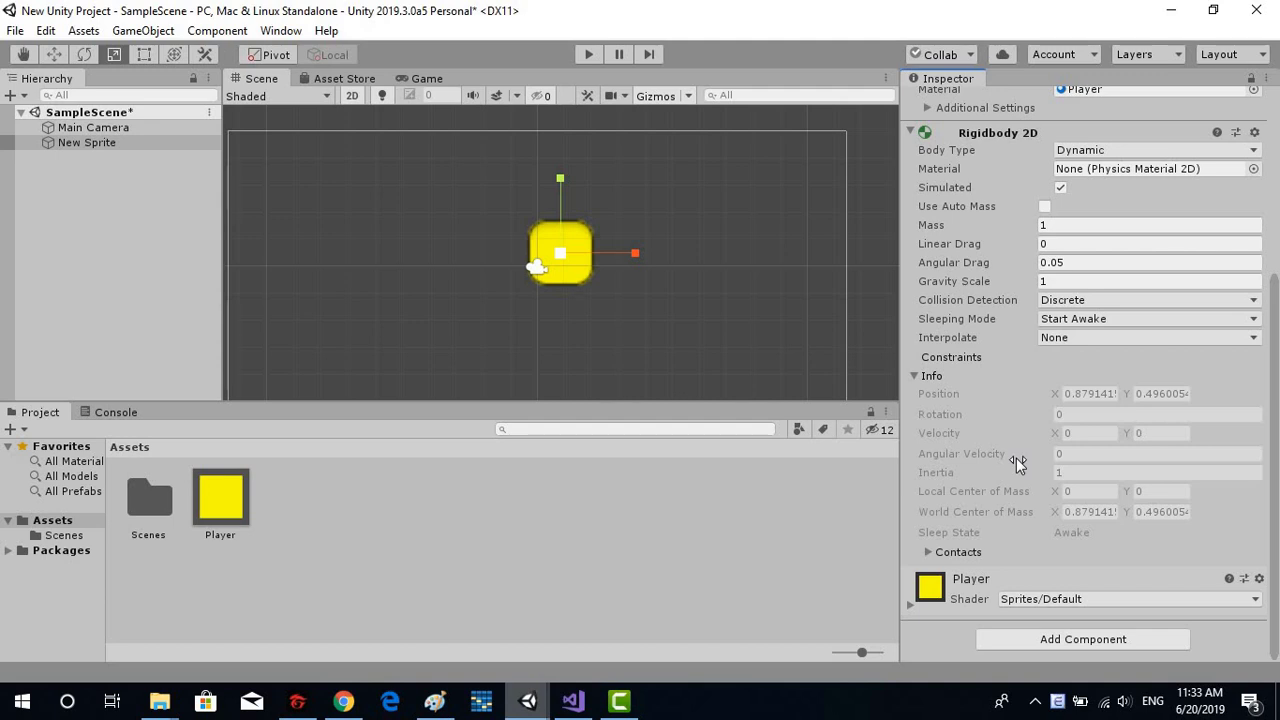
left_click(588, 55)
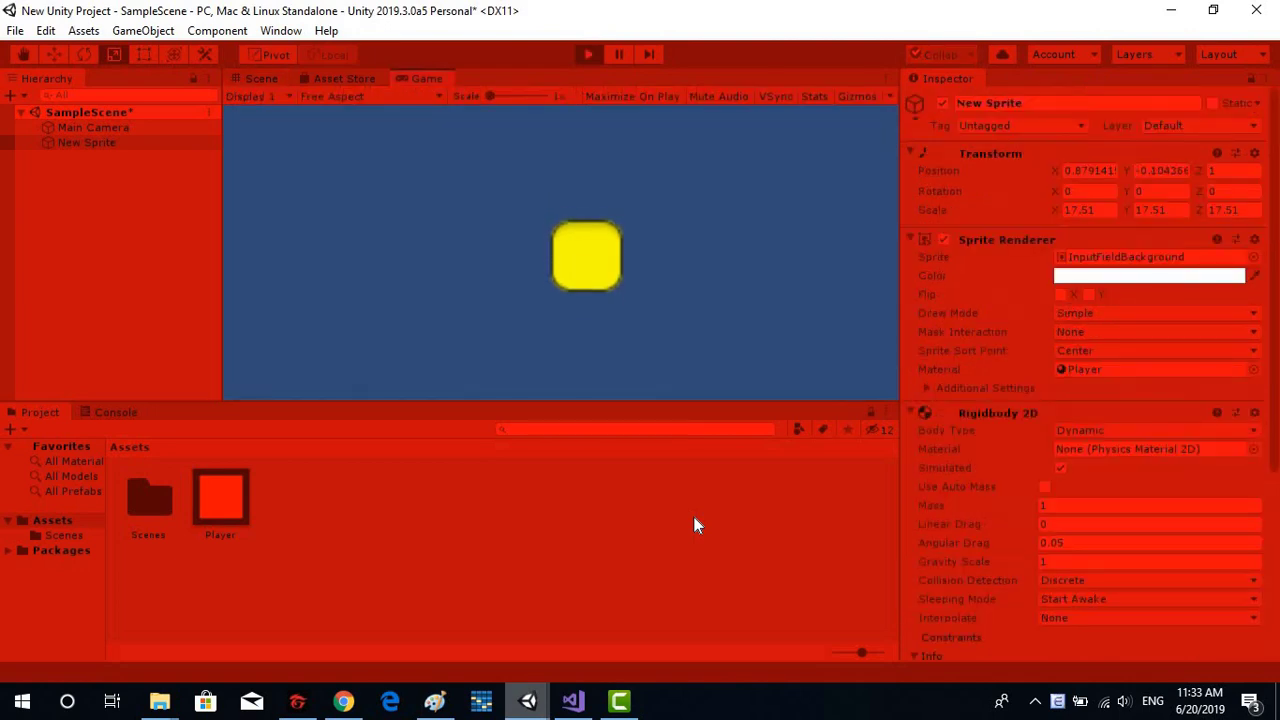
left_click(589, 55)
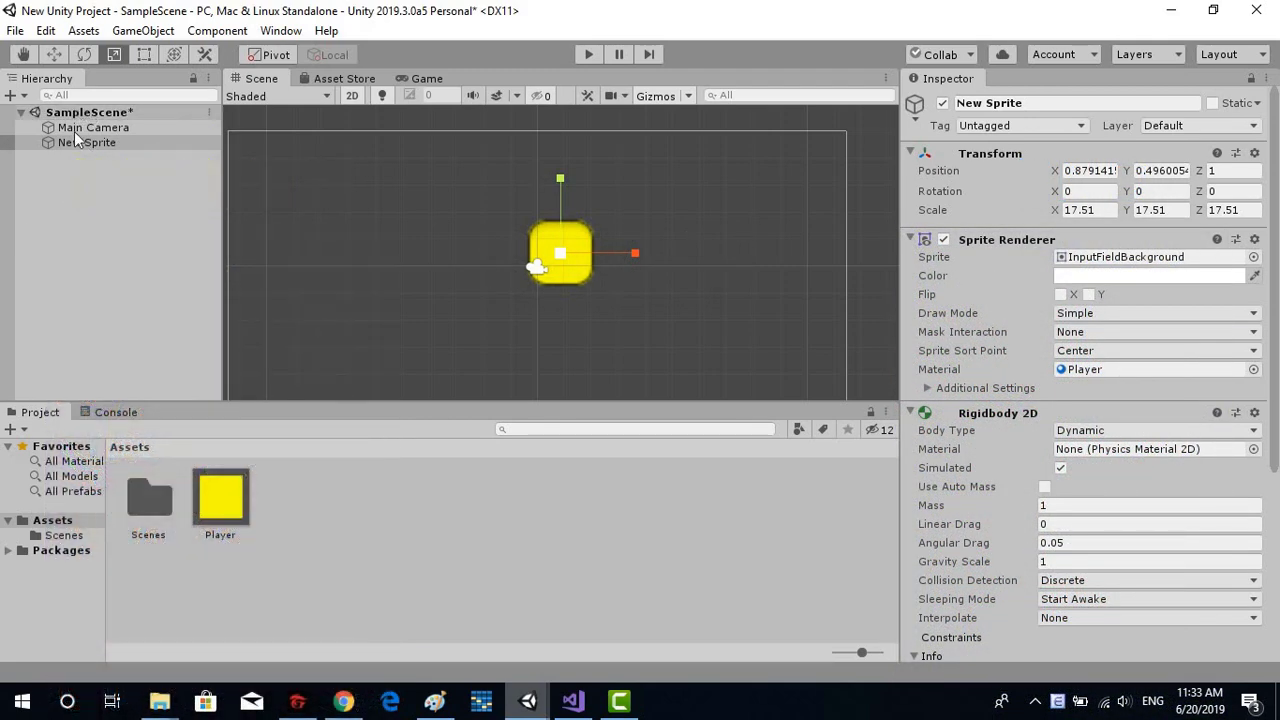
- Create a second 2D sprite object and assign it the InputFieldBackground sprite
left_click(70, 141)
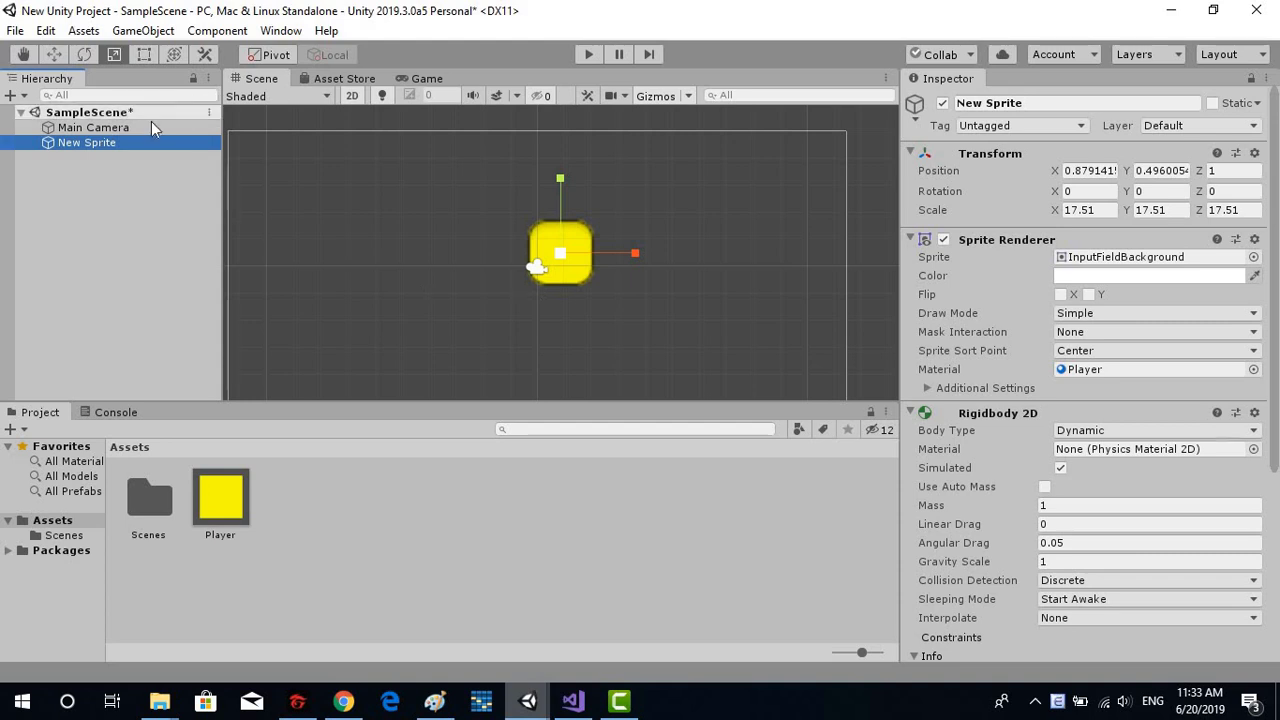
left_click(14, 95)
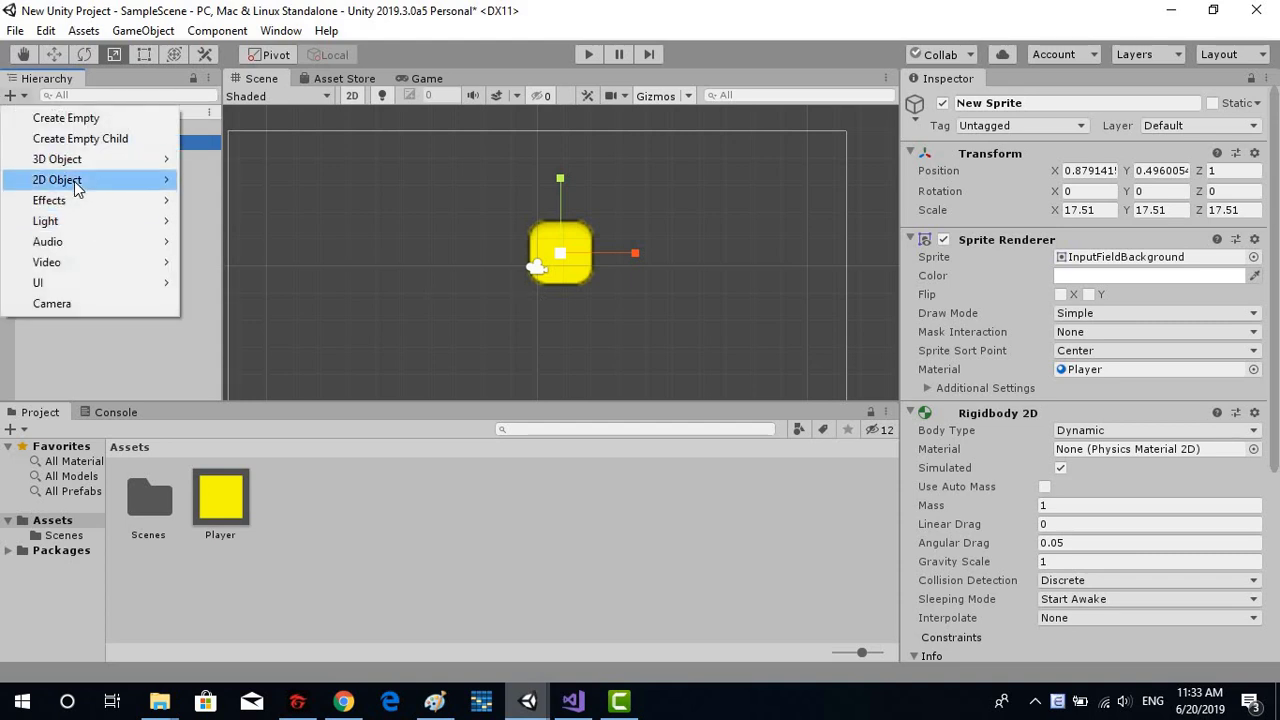
mouse_move(102, 190)
left_click(235, 180)
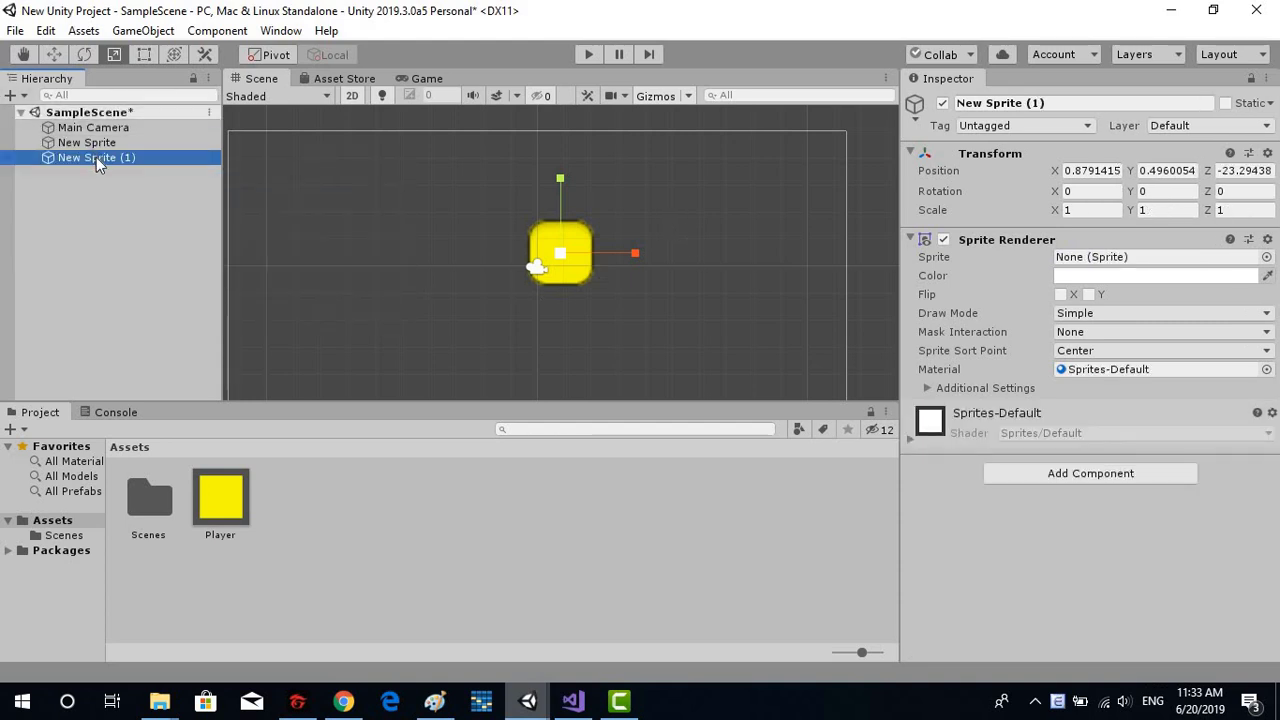
left_click(96, 157)
left_click(1266, 257)
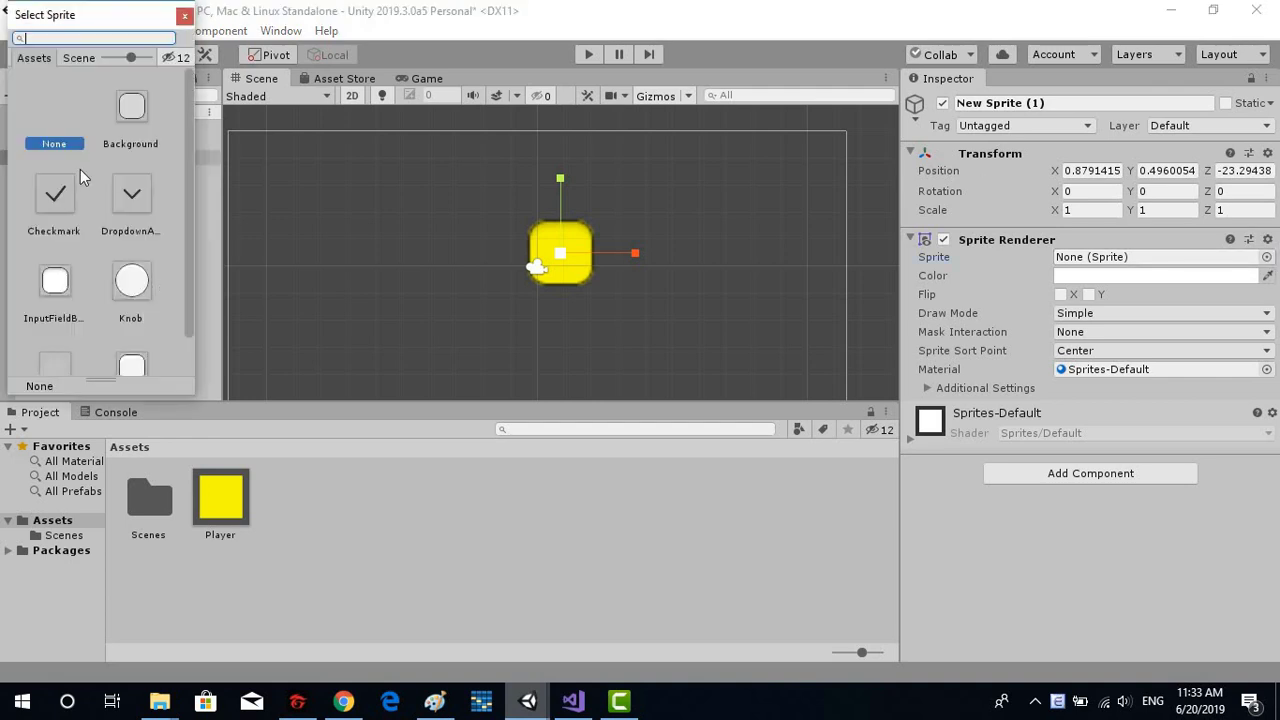
double_click(63, 295)
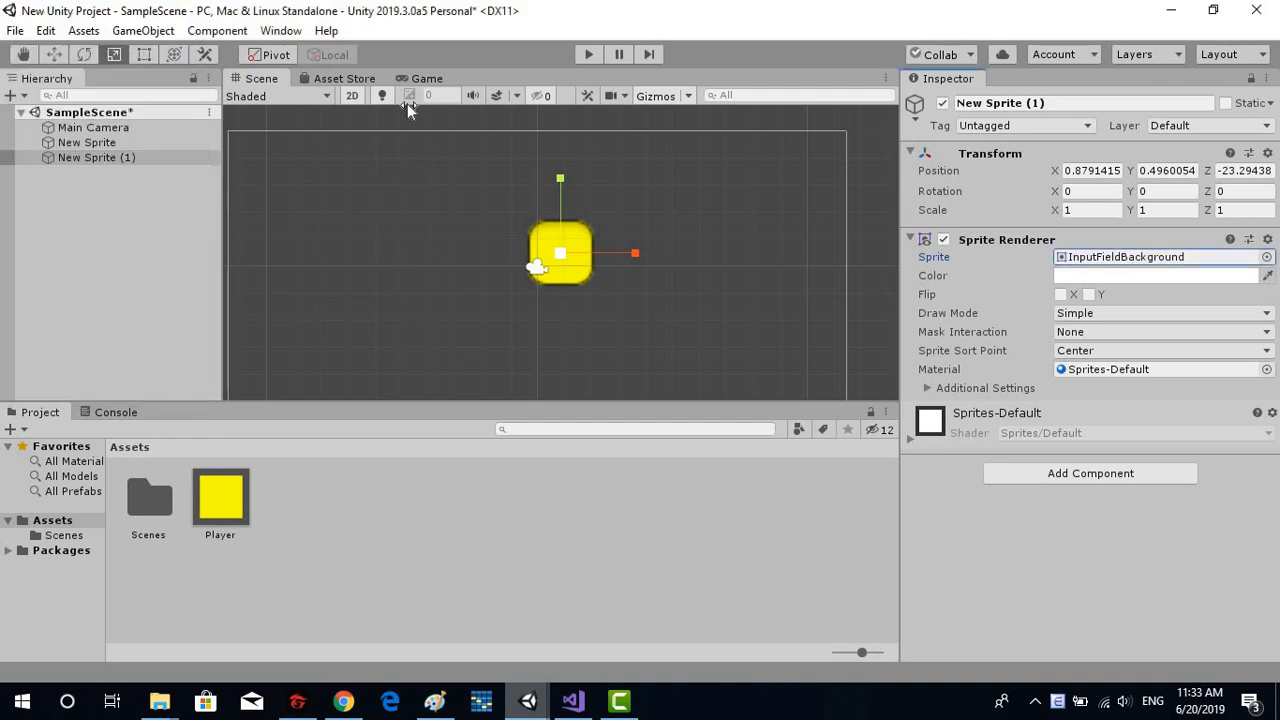
- Set the second sprite's Z position to 1 and move it below the yellow square, to about X 0.77, Y -2.12
left_click(1222, 171)
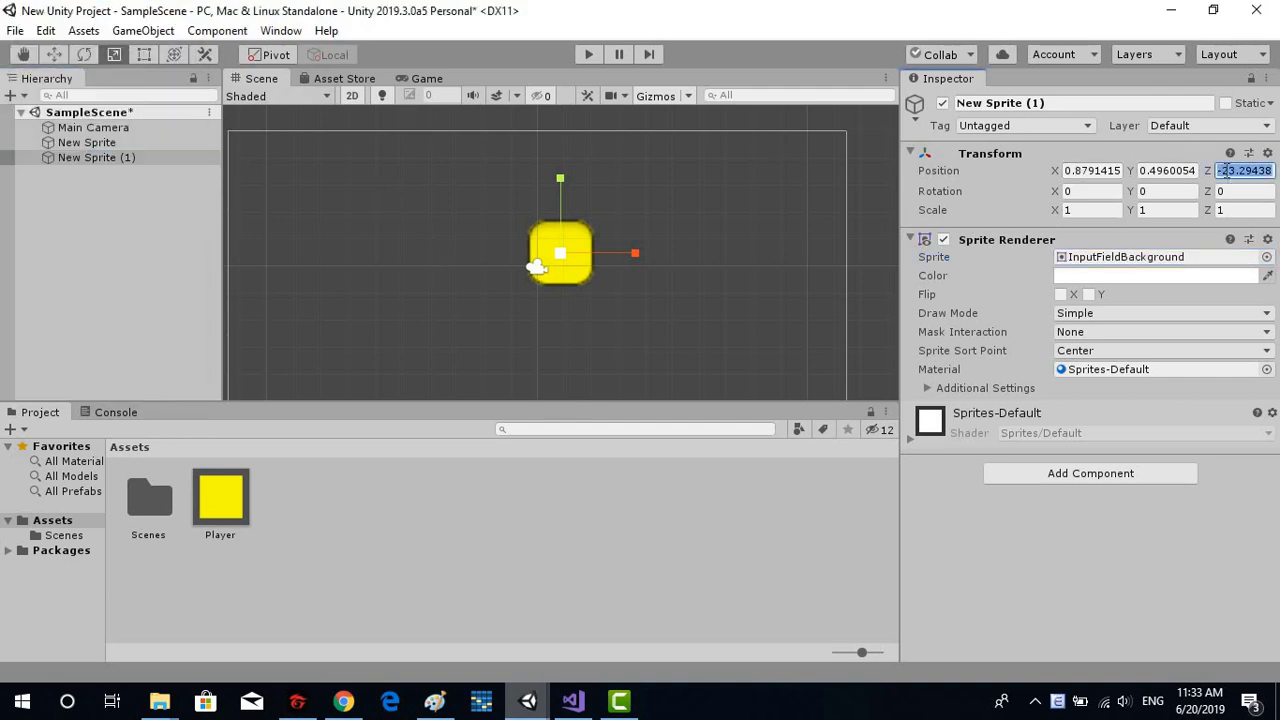
key("BackSpace")
type("1")
left_click(130, 158)
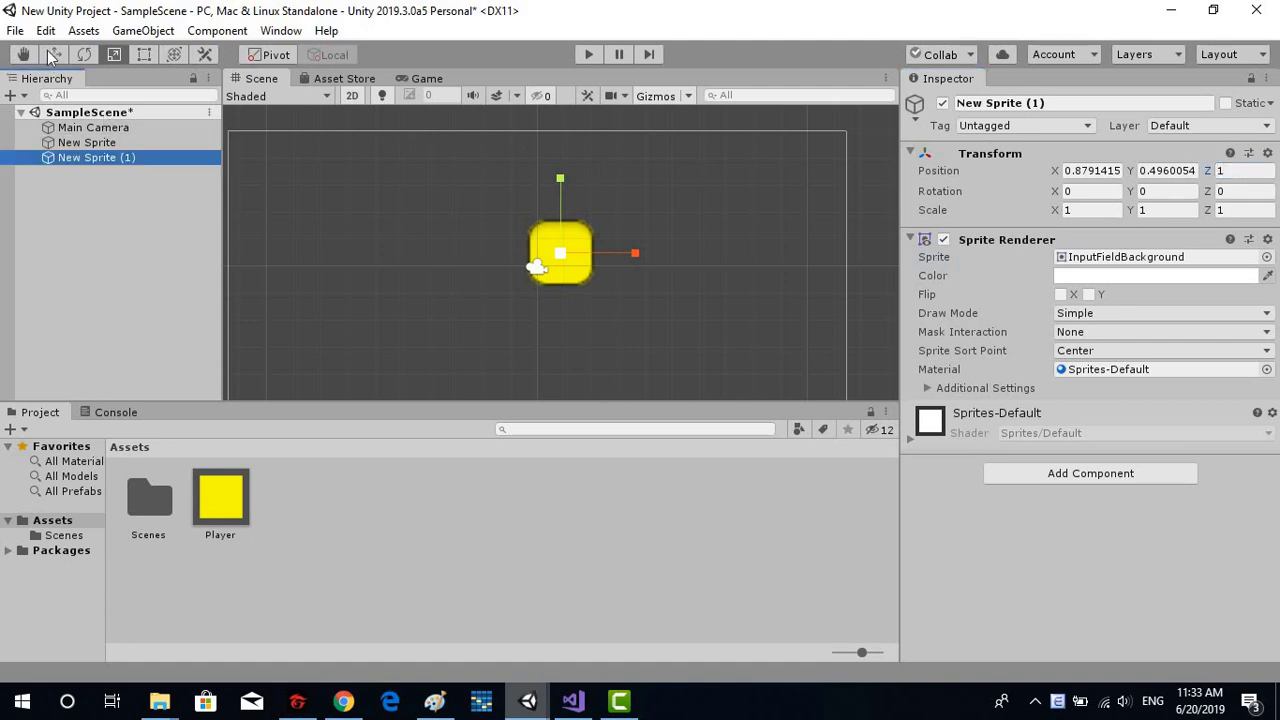
key("w")
left_click_drag(579, 240, 572, 324)
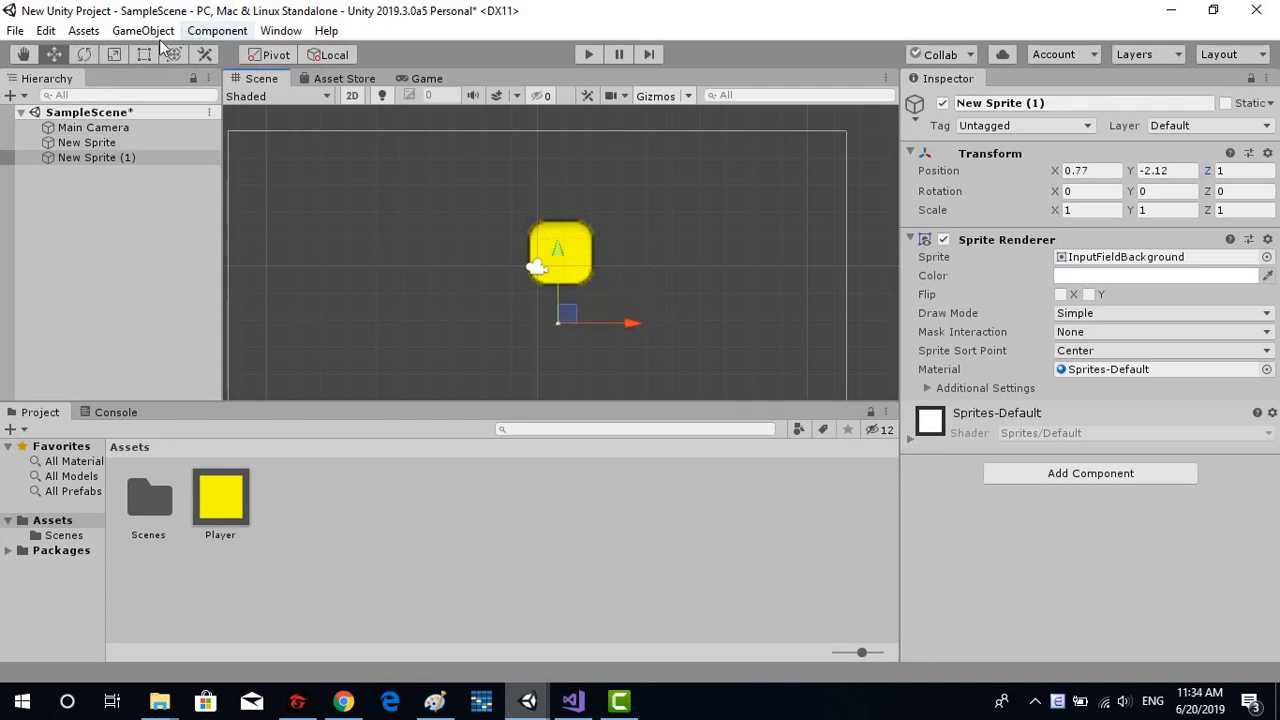
- Stretch the second sprite into a wide platform with an X scale of 100 and a Y scale of 10
left_click(115, 55)
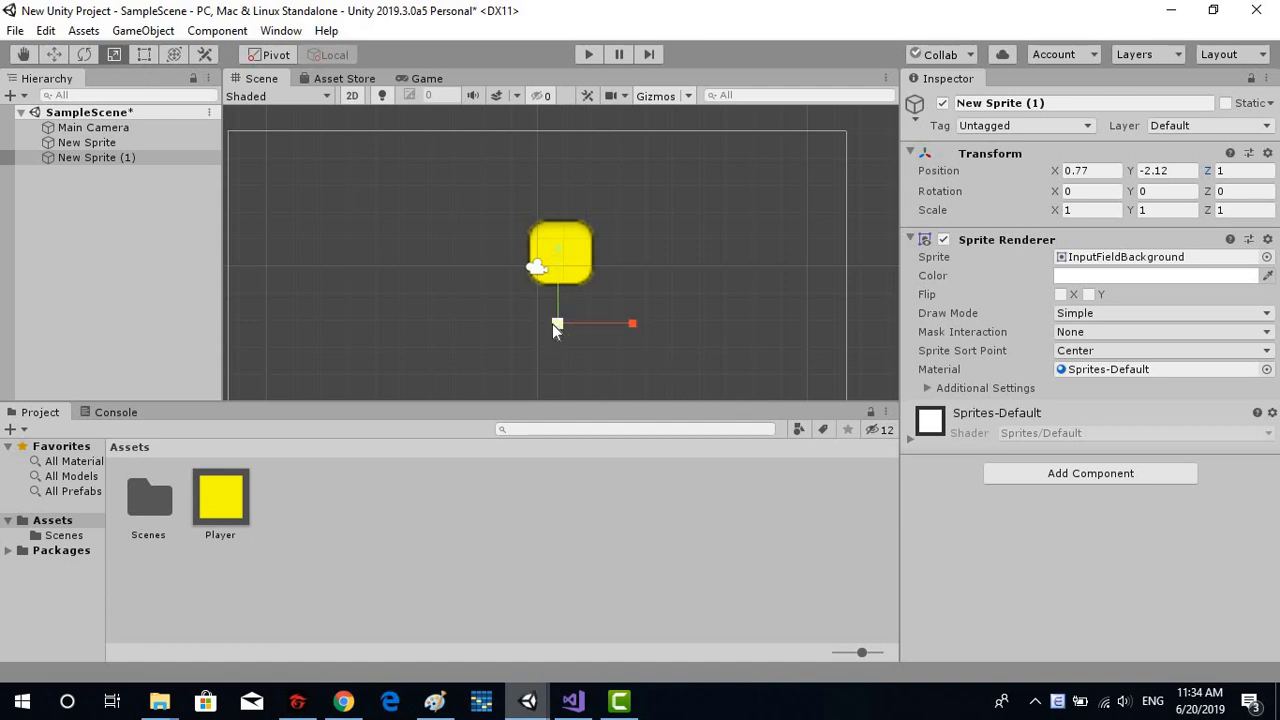
left_click_drag(552, 324, 810, 360)
left_click(1085, 210)
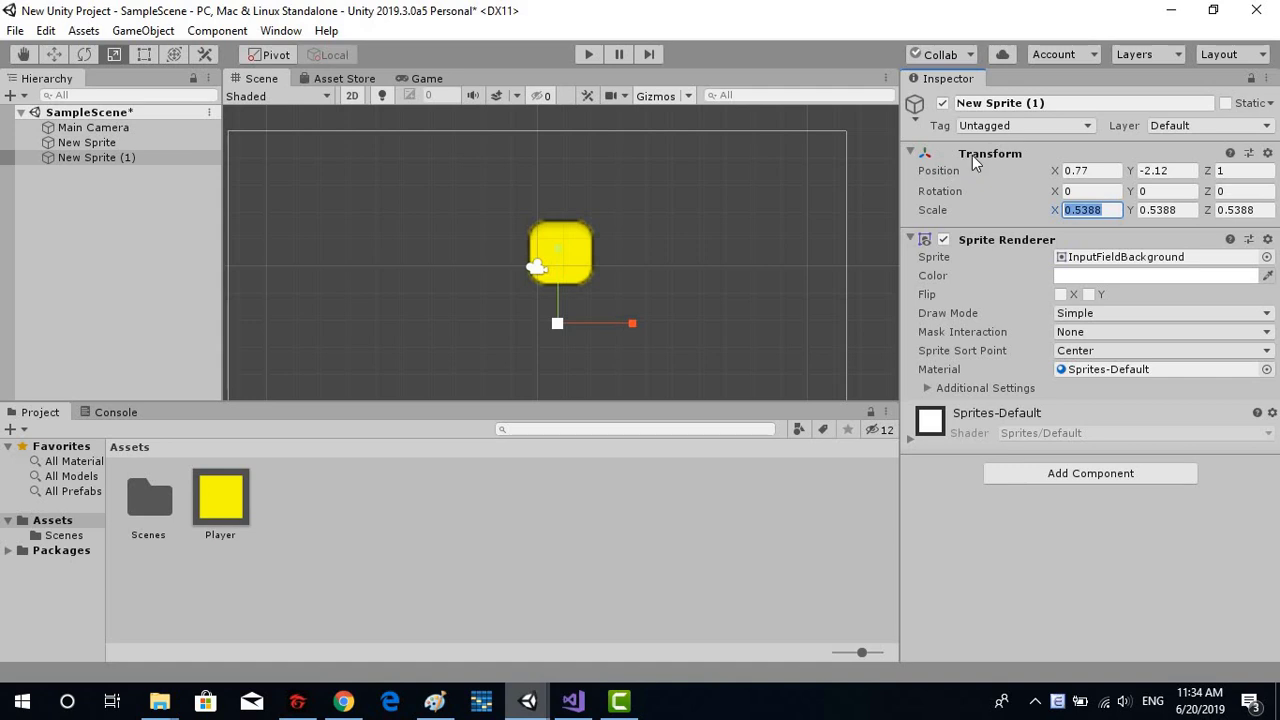
key("BackSpace")
type("100")
left_click(1194, 209)
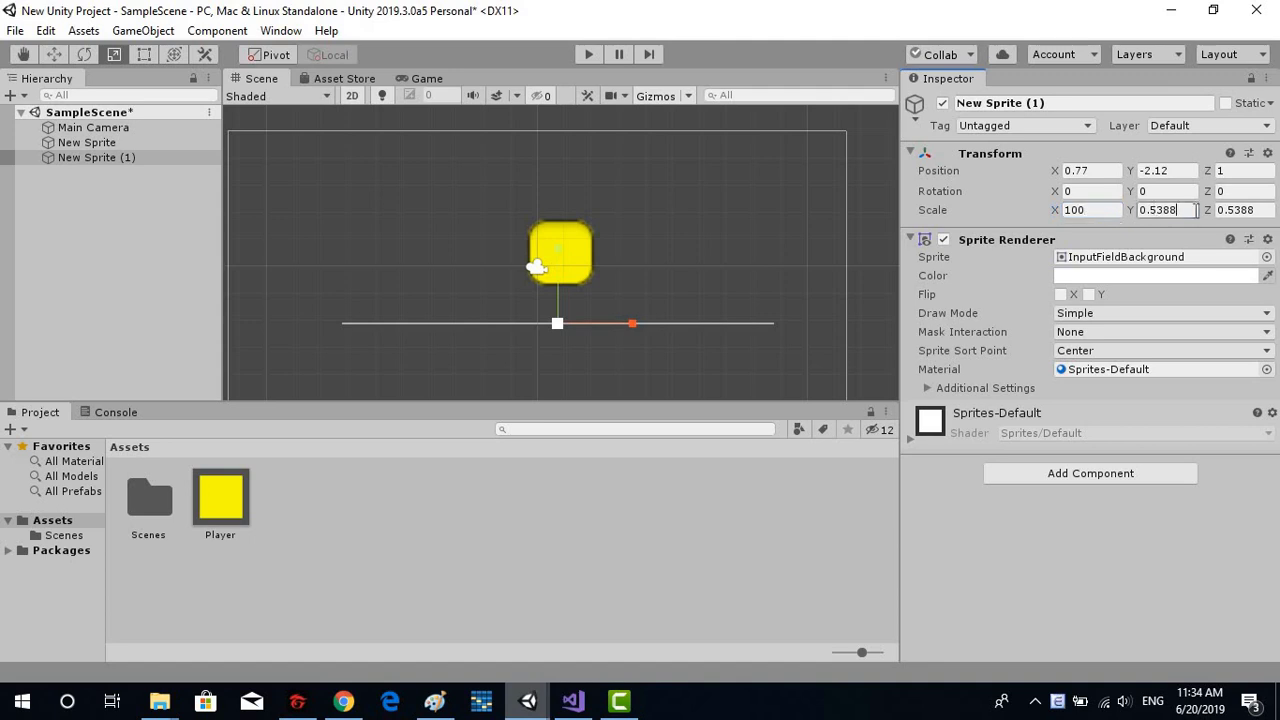
type("1")
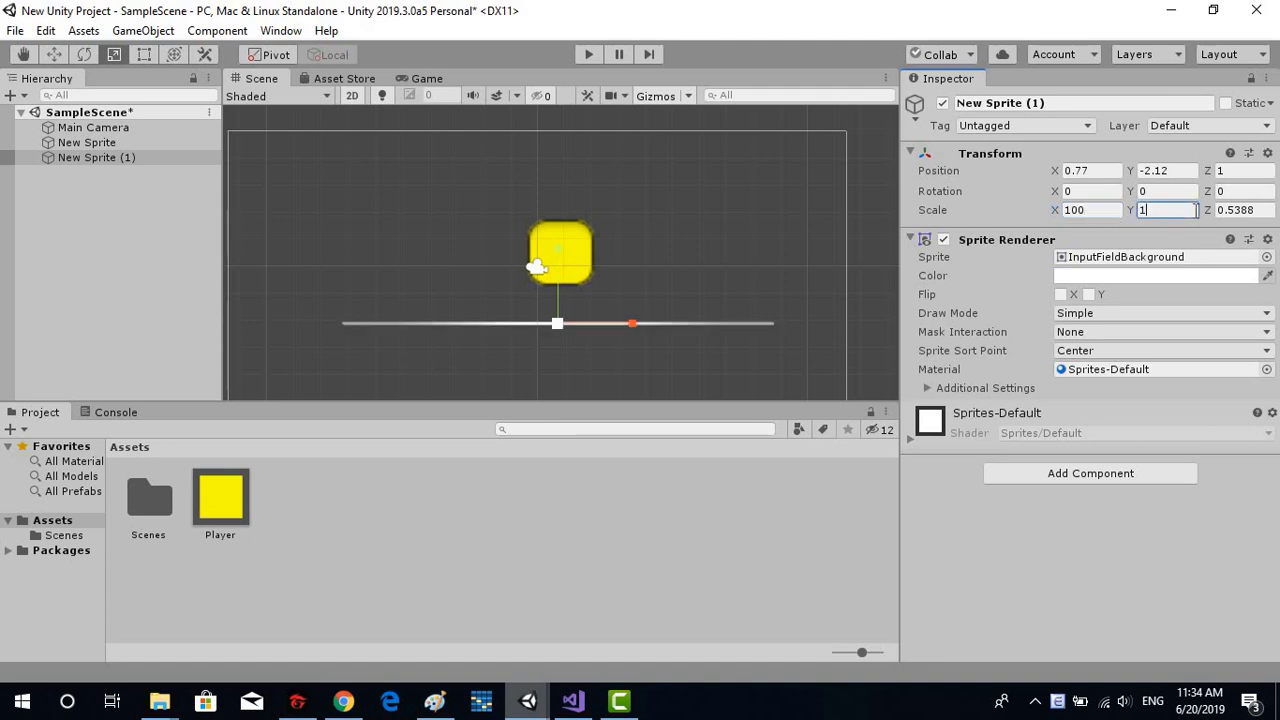
type("0")
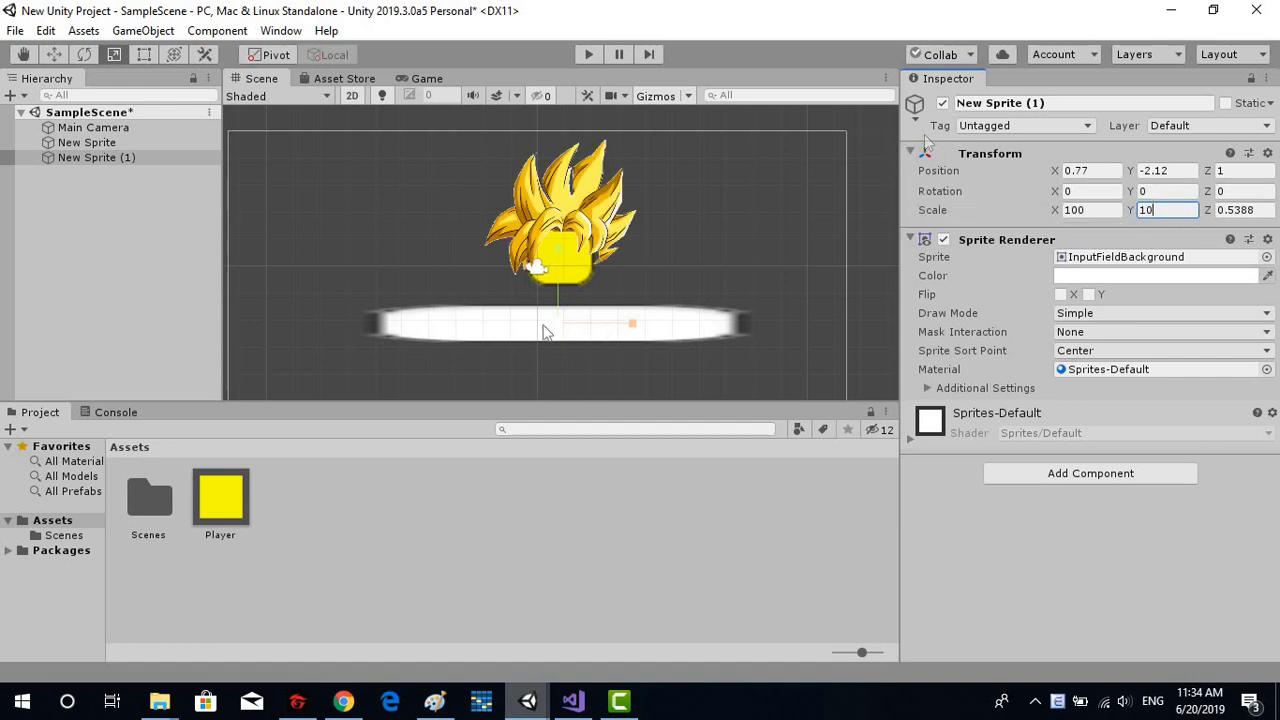
- Shift the white platform right to about X 2.13 and enlarge it uniformly to a scale of about 111 by 11.1
left_click(23, 289)
left_click(75, 157)
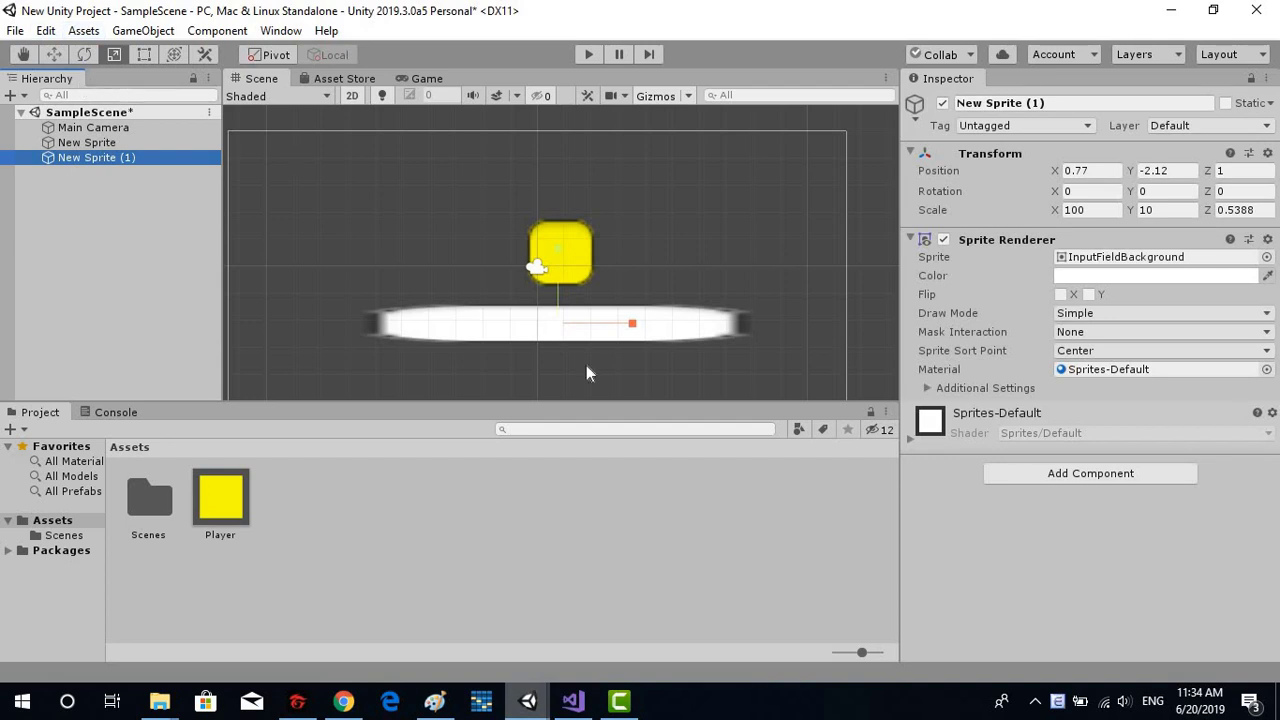
left_click(54, 54)
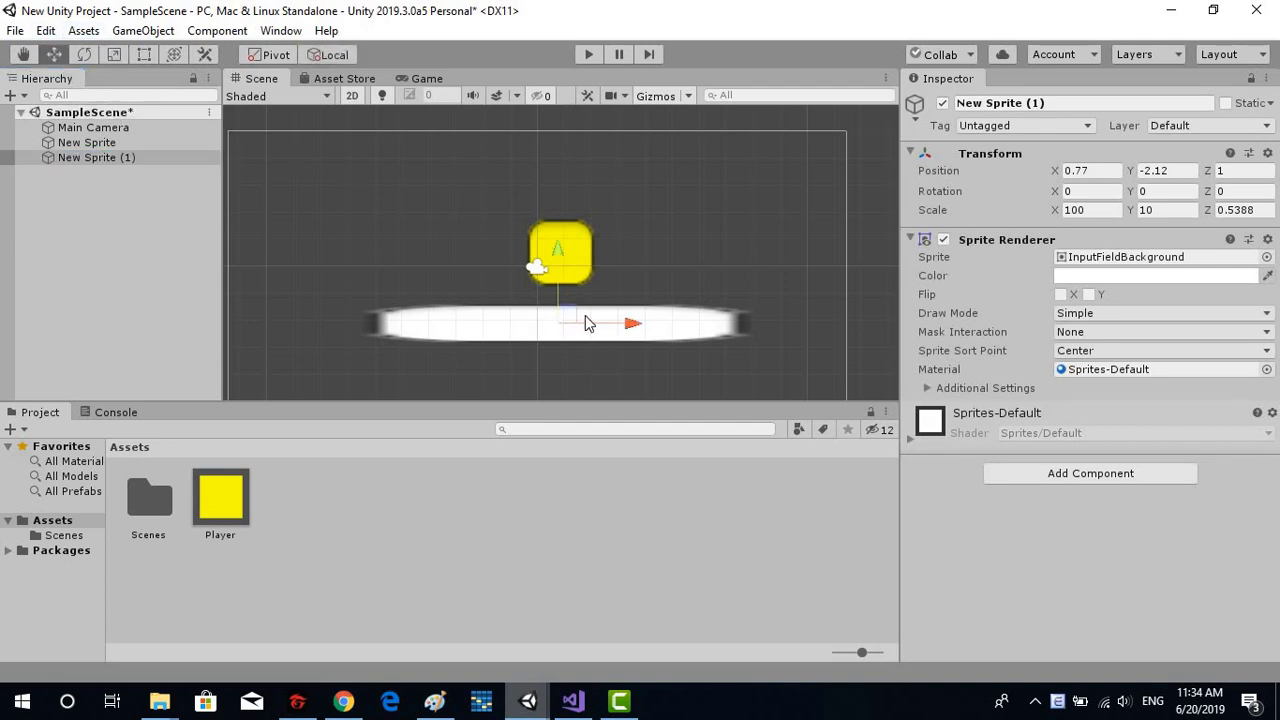
left_click_drag(608, 326, 704, 330)
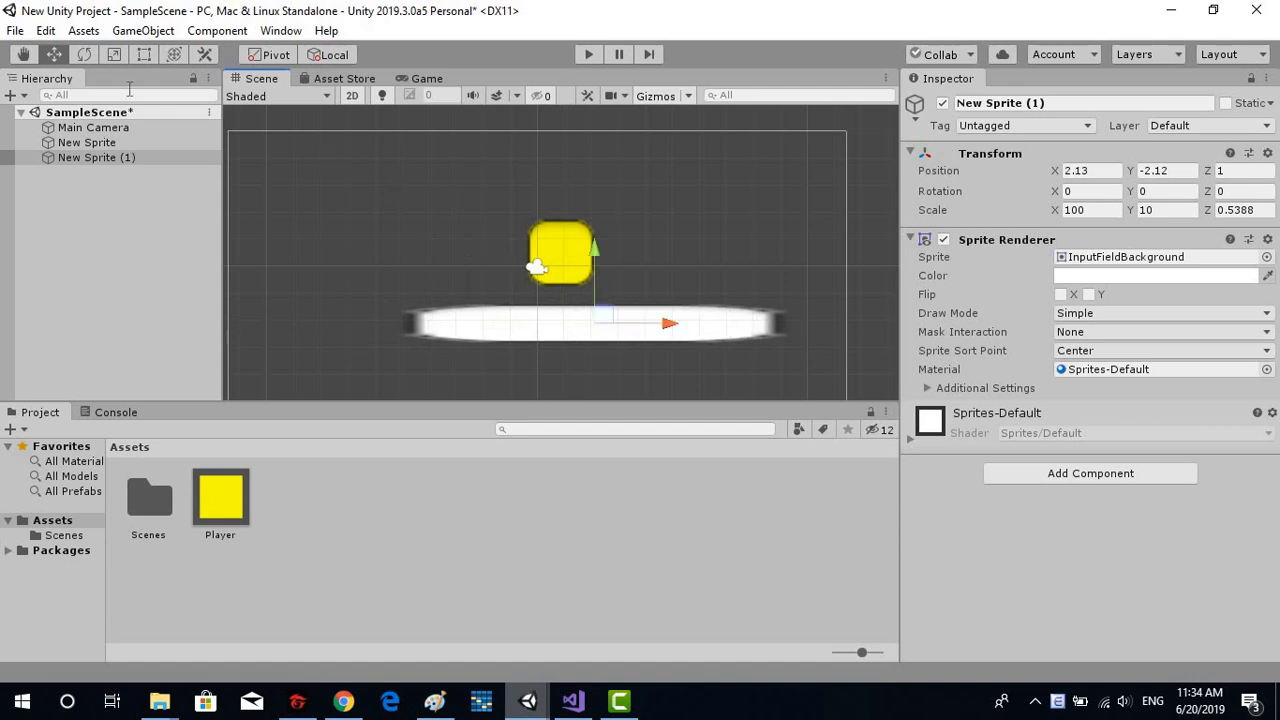
left_click(84, 55)
left_click(113, 55)
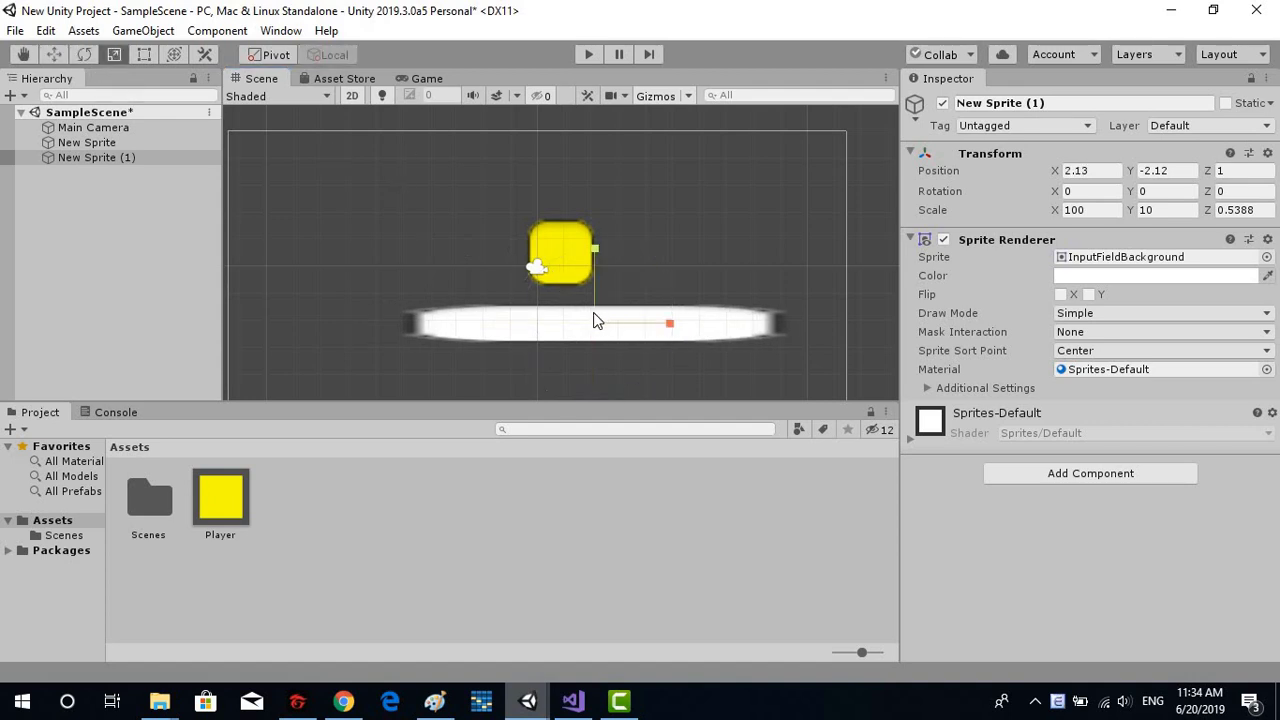
mouse_move(596, 322)
left_mouse_down()
mouse_move(645, 293)
mouse_move(600, 298)
mouse_move(595, 312)
left_mouse_up()
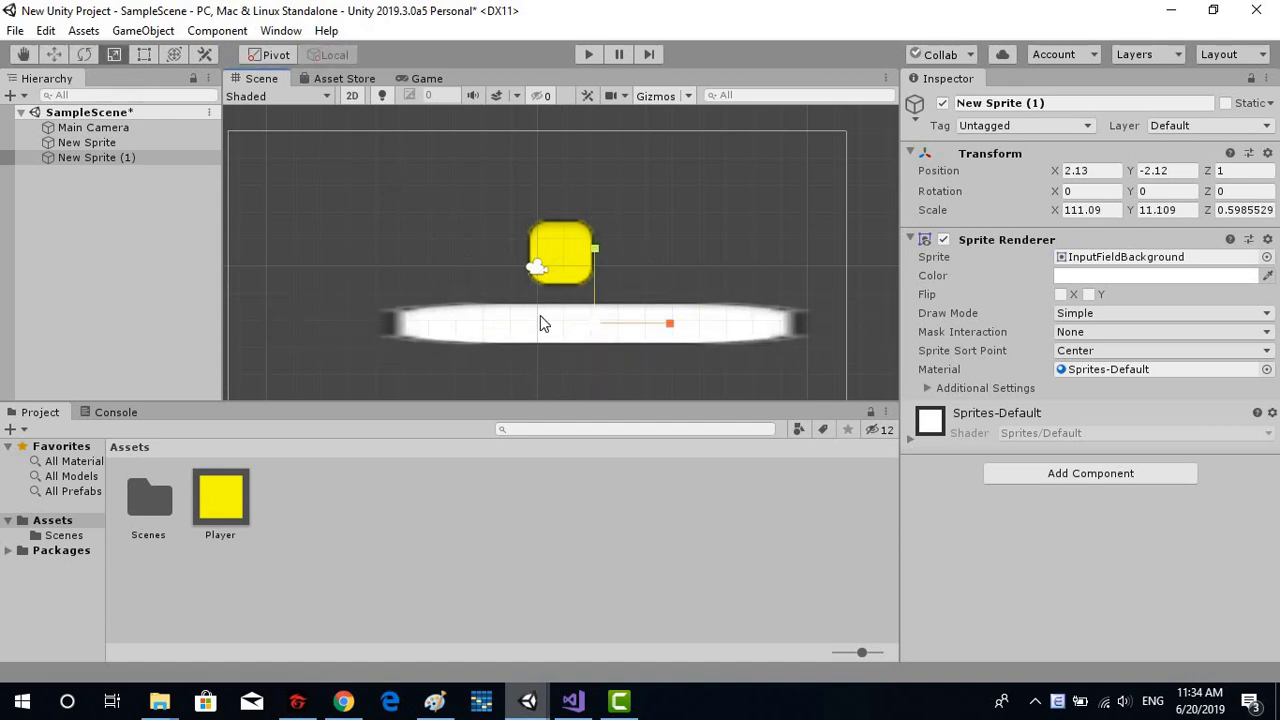
- Run the game to check how the yellow square behaves above the platform, then stop it
left_click(78, 159)
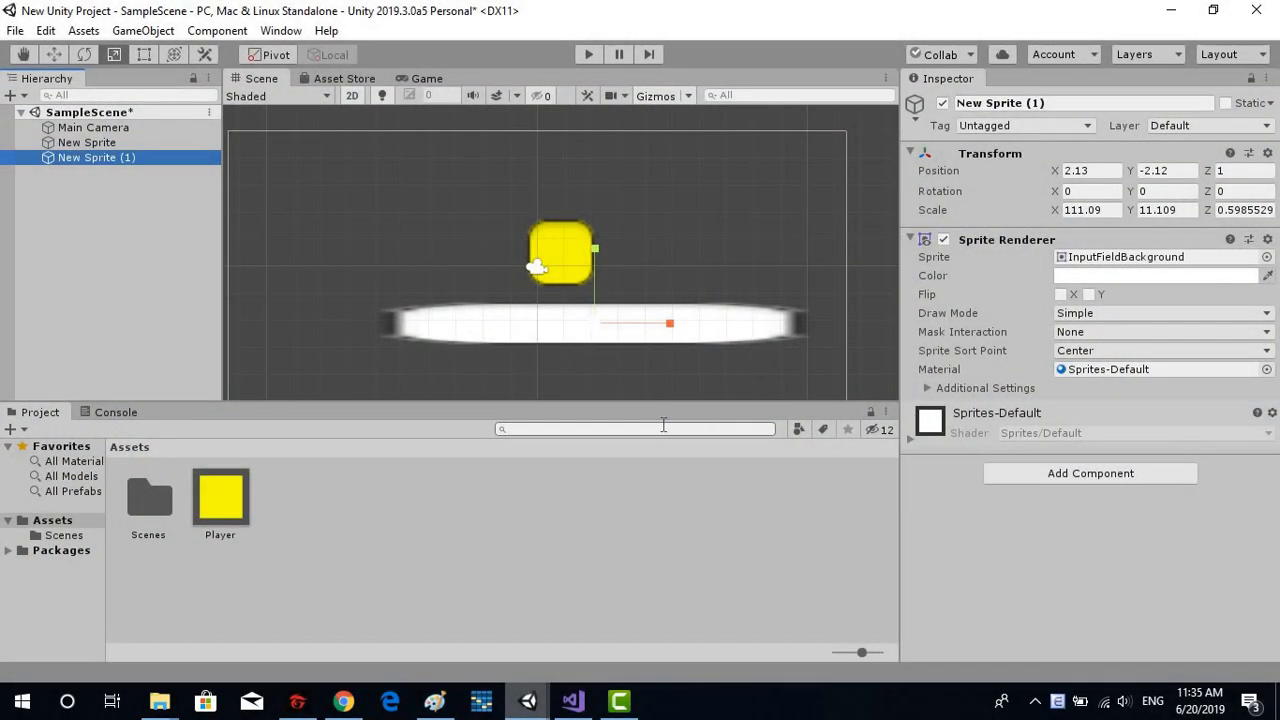
left_click(594, 53)
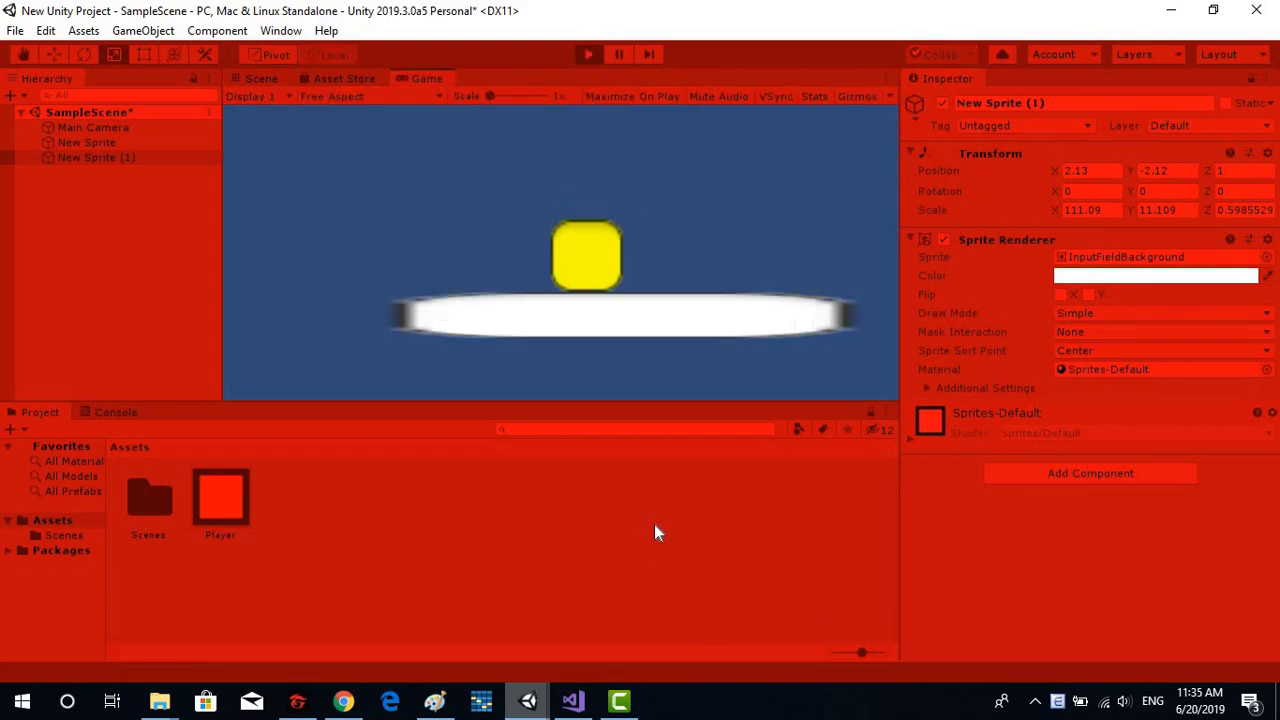
left_click(589, 55)
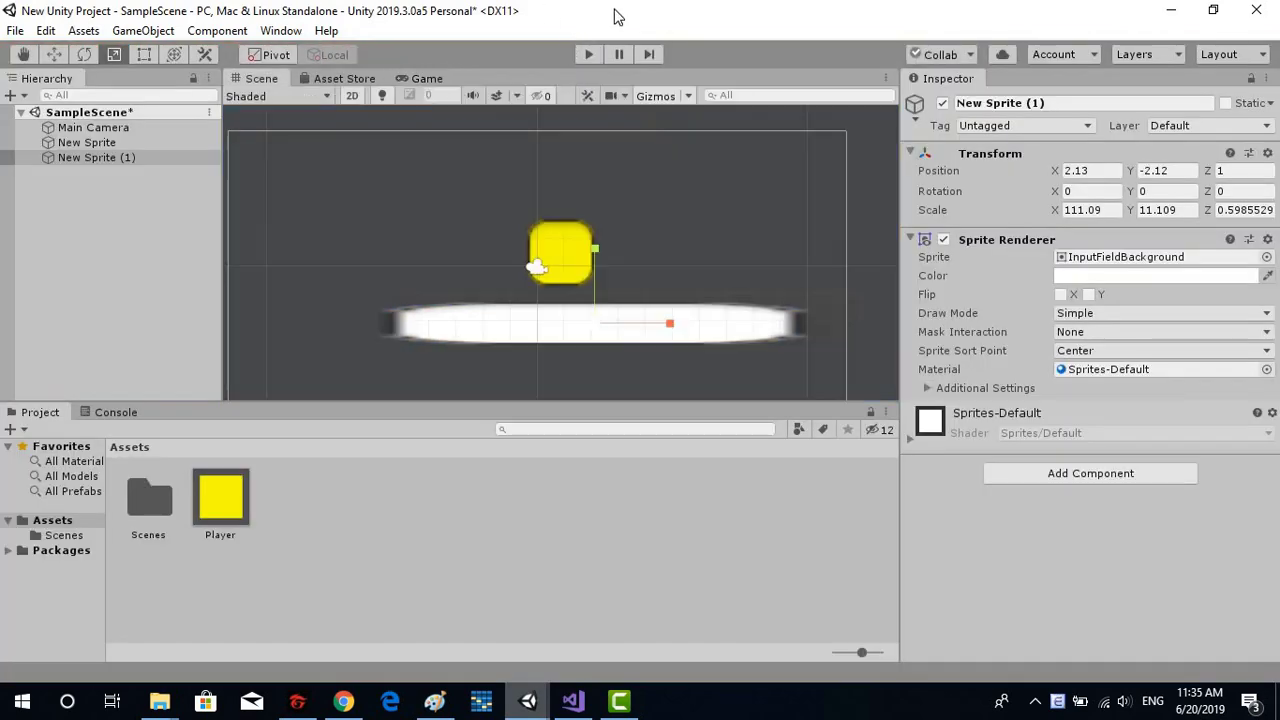
- Add a Box Collider 2D component to the yellow New Sprite object
left_click(55, 143)
left_click(90, 158)
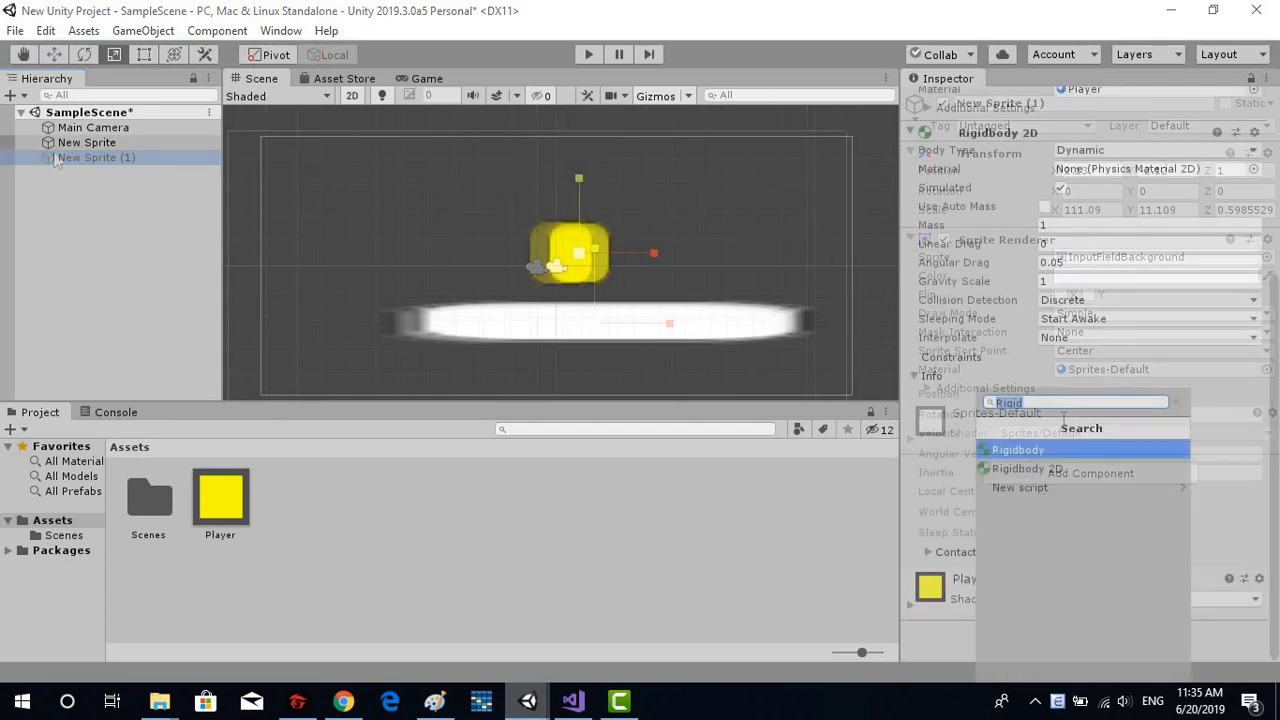
key("BackSpace")
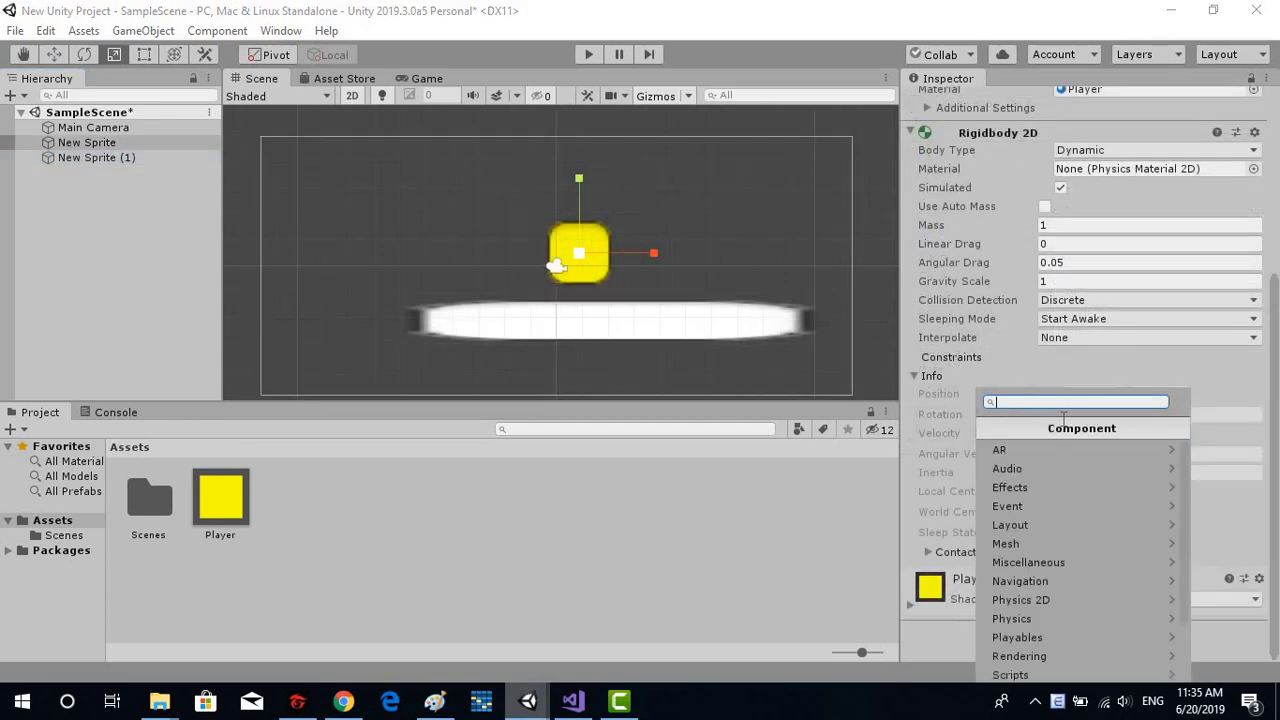
type("Box")
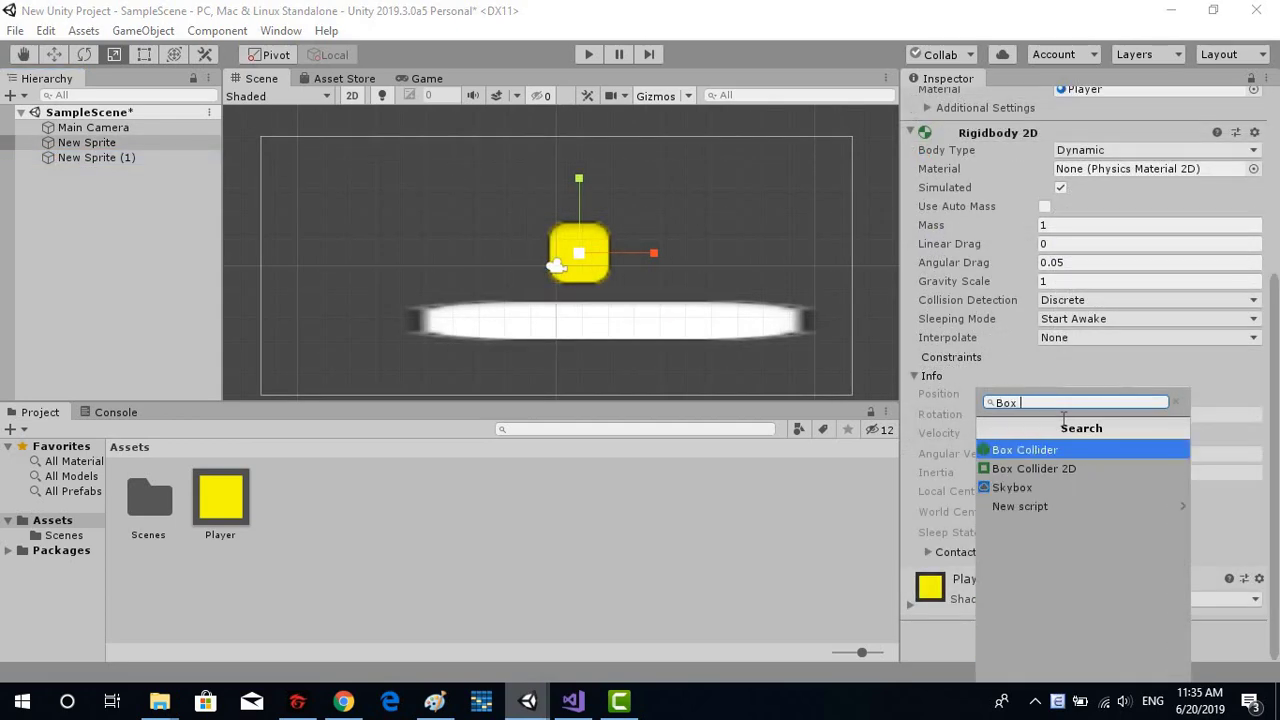
left_click(1034, 468)
scroll(1060, 376, "down", 5)
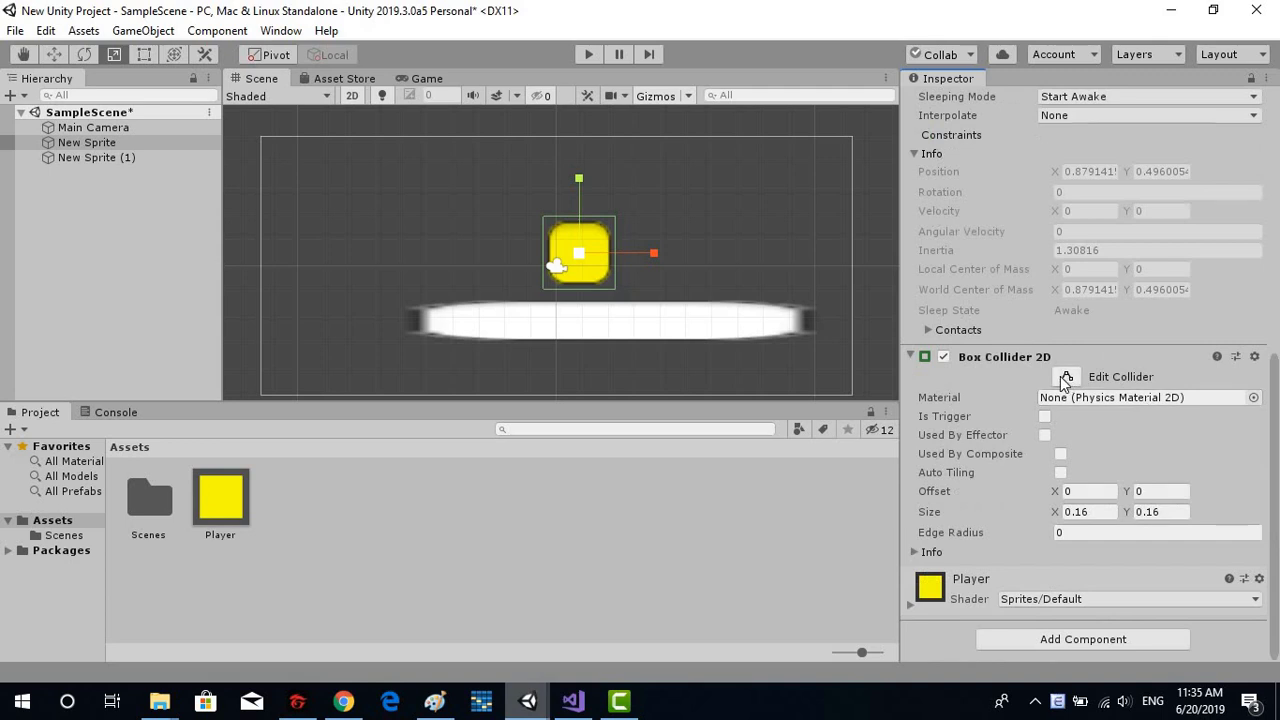
- Edit the yellow square's box collider so all four edges fit its outline, about 0.133 by 0.138 in size
left_click(1065, 377)
scroll(584, 270, "up", 5)
left_click_drag(628, 263, 617, 270)
left_click_drag(491, 263, 511, 265)
left_click_drag(560, 332, 562, 322)
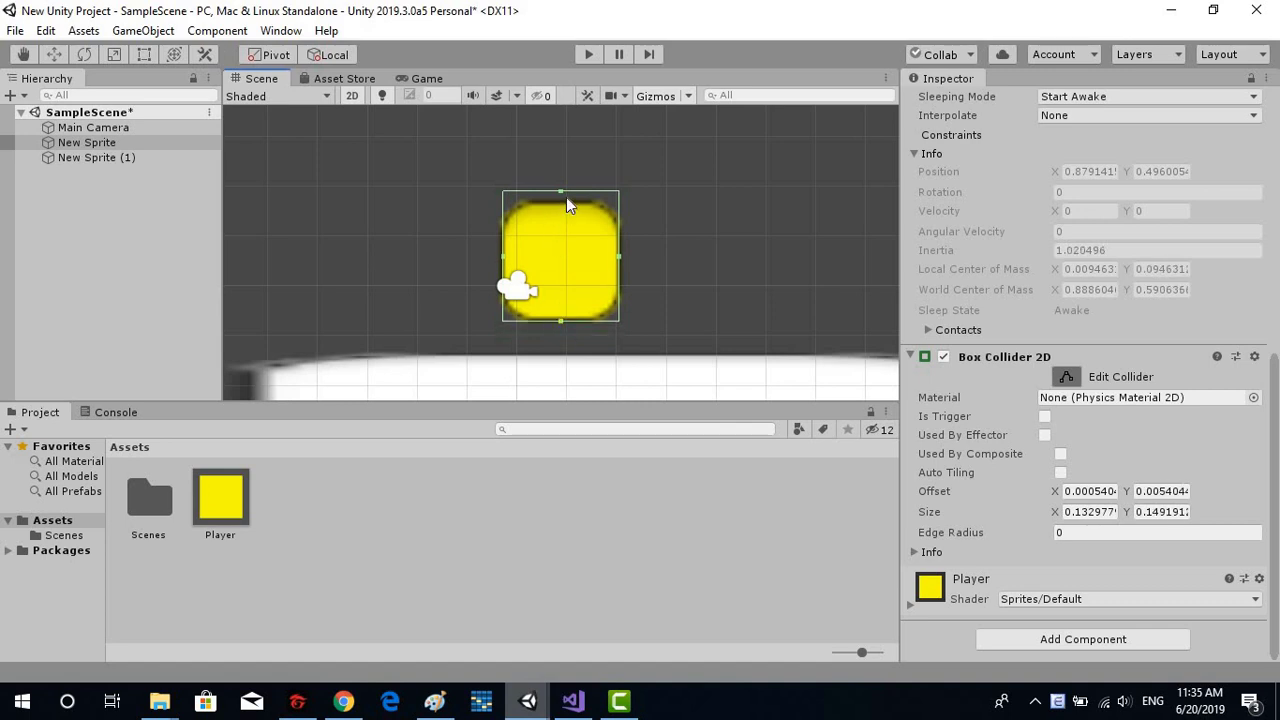
left_click_drag(562, 192, 562, 201)
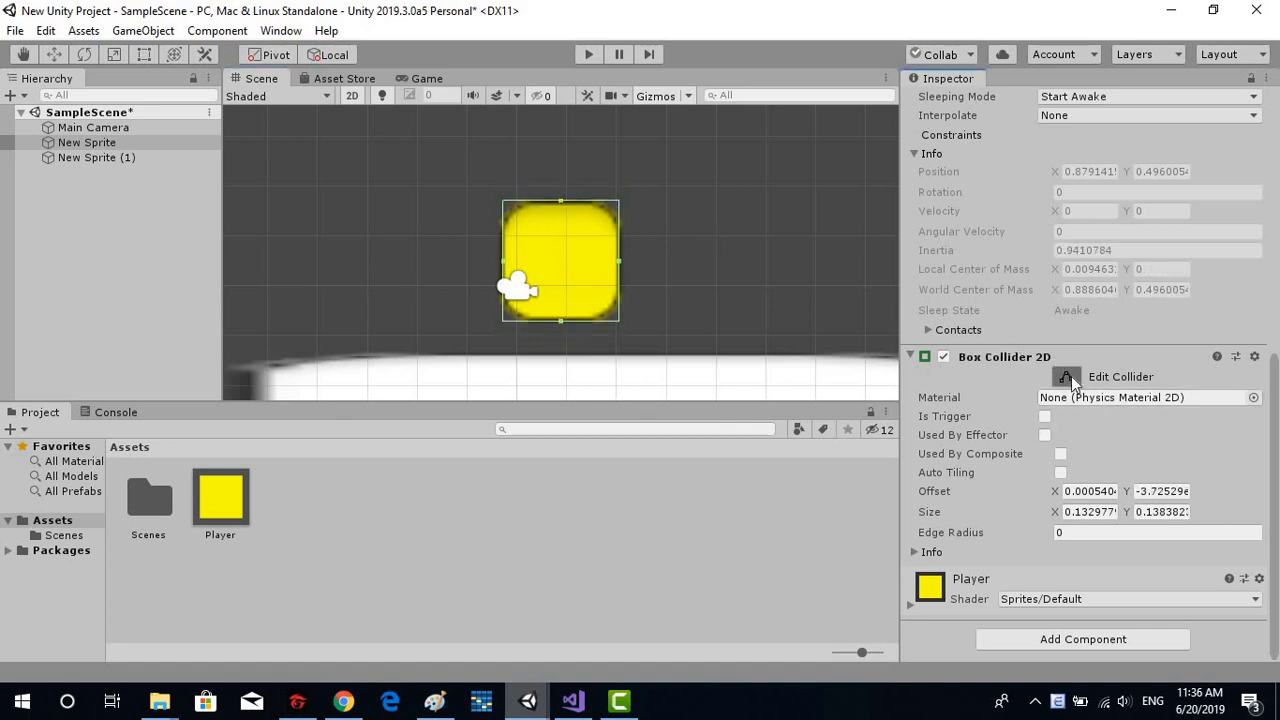
left_click(1071, 376)
- Add a Box Collider 2D component to the white platform, New Sprite (1)
left_click(130, 157)
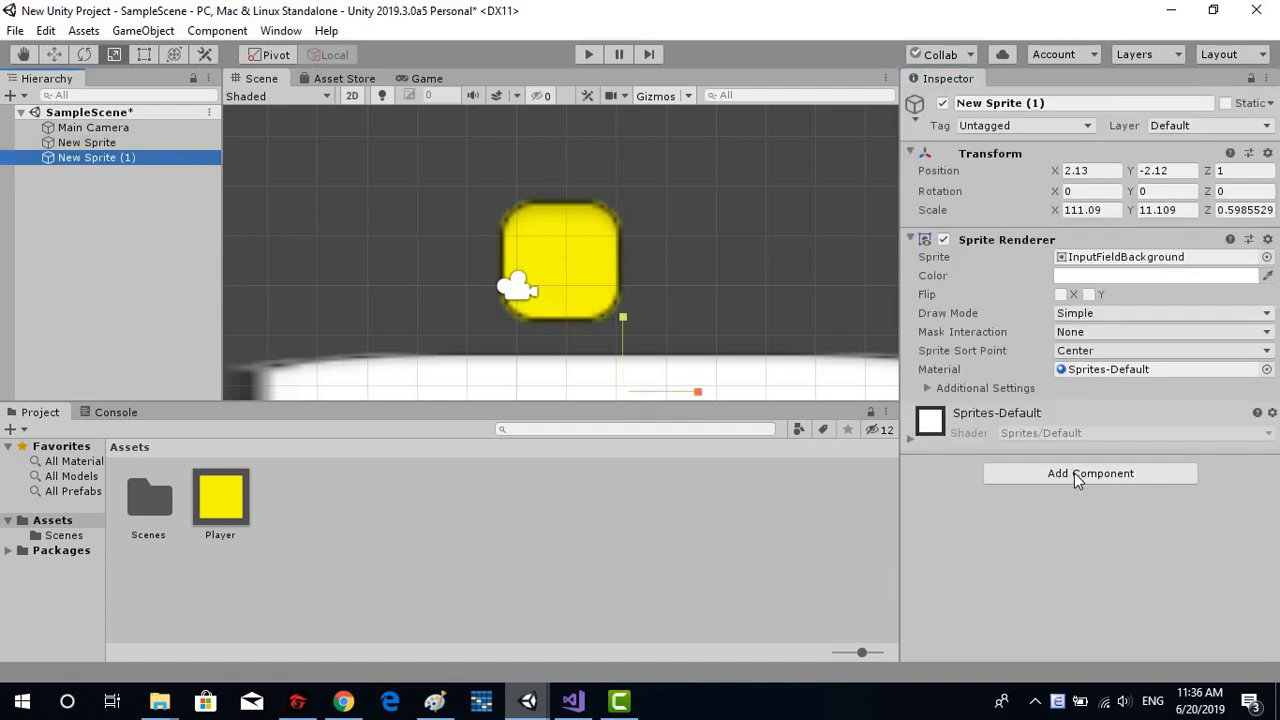
left_click(1078, 479)
left_click(1052, 468)
scroll(1055, 425, "down", 2)
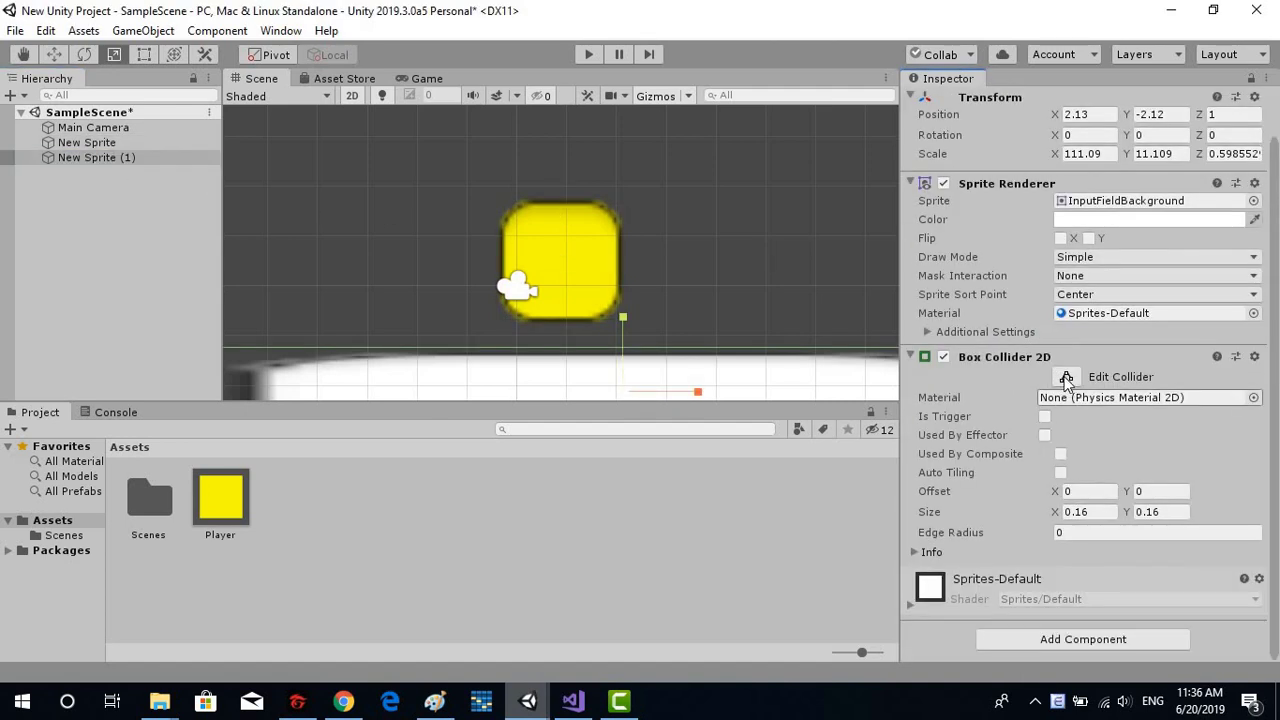
- Edit the white platform's box collider so its edges fit the visible sprite, about 0.131 by 0.122 in size
left_click(1066, 378)
scroll(634, 209, "down", 3)
scroll(657, 270, "up", 3)
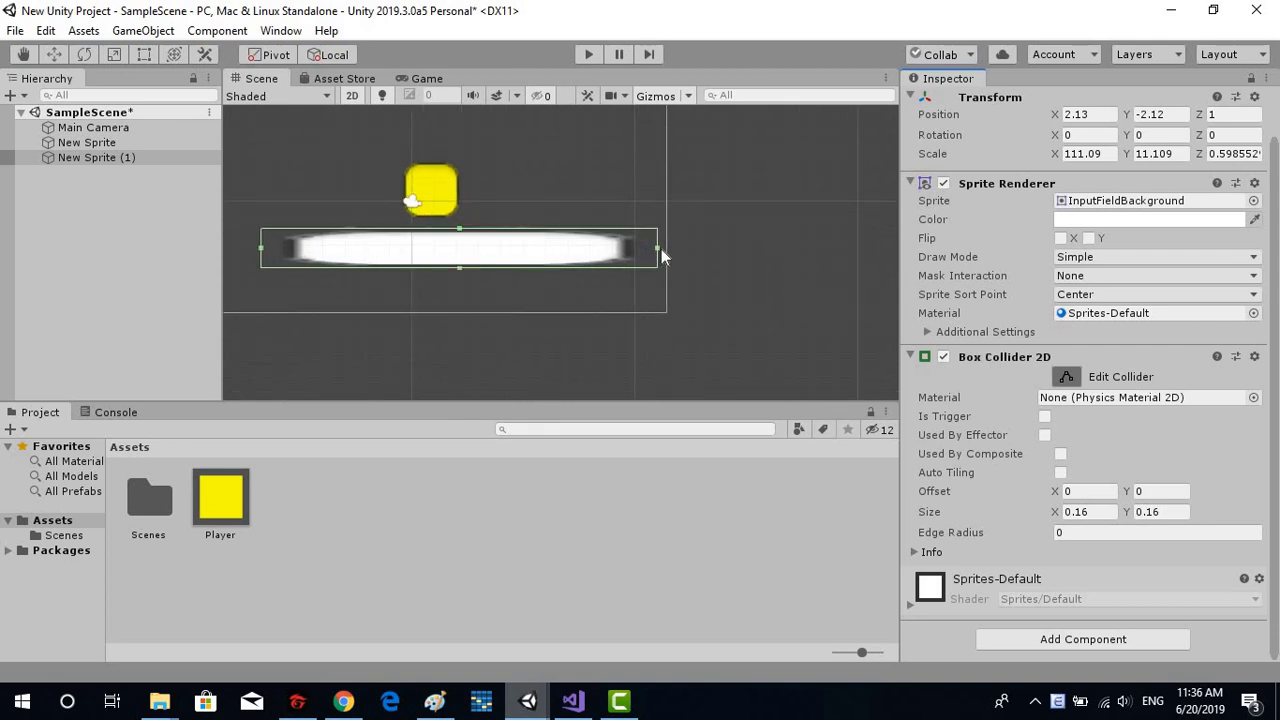
left_click_drag(661, 256, 621, 256)
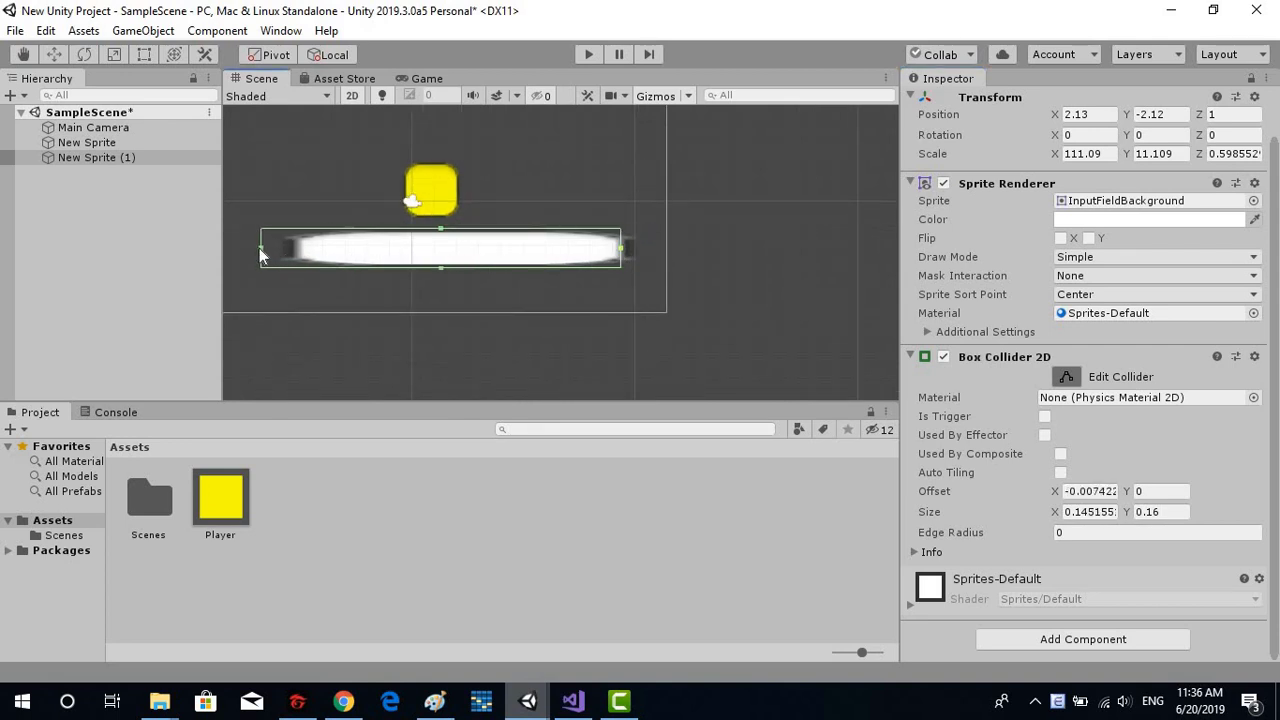
left_click_drag(260, 255, 295, 255)
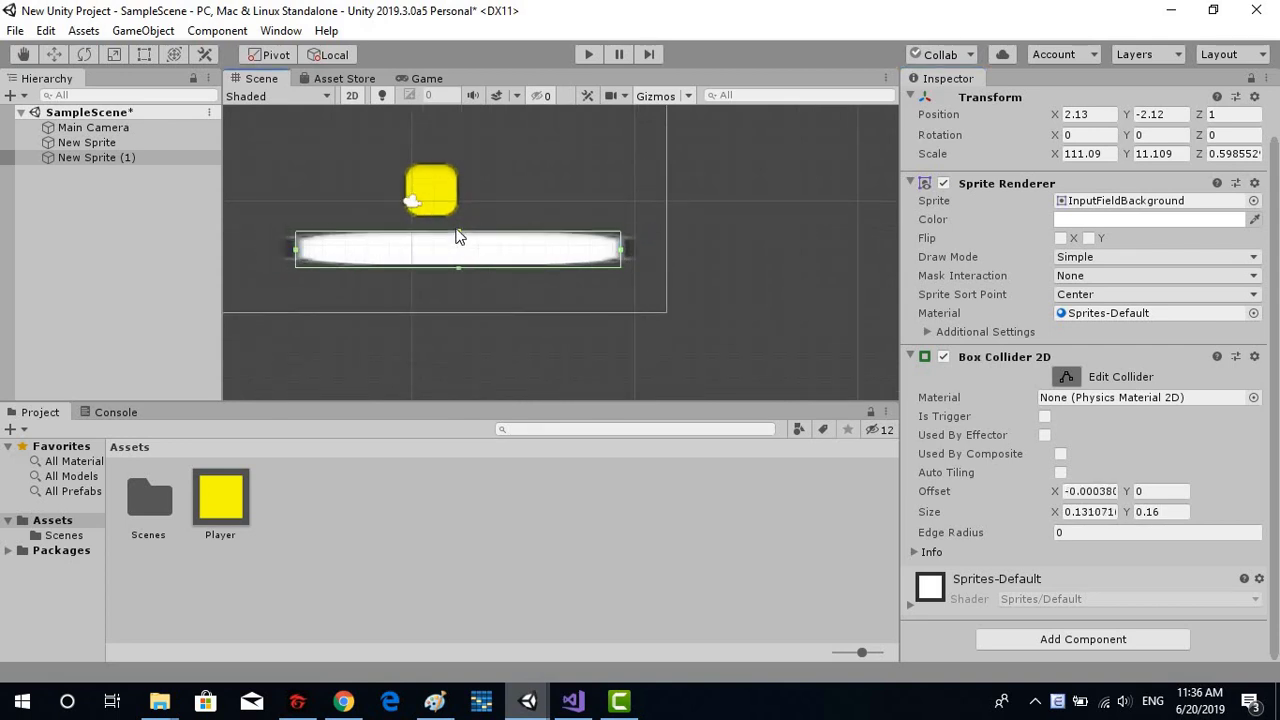
left_click_drag(457, 236, 458, 267)
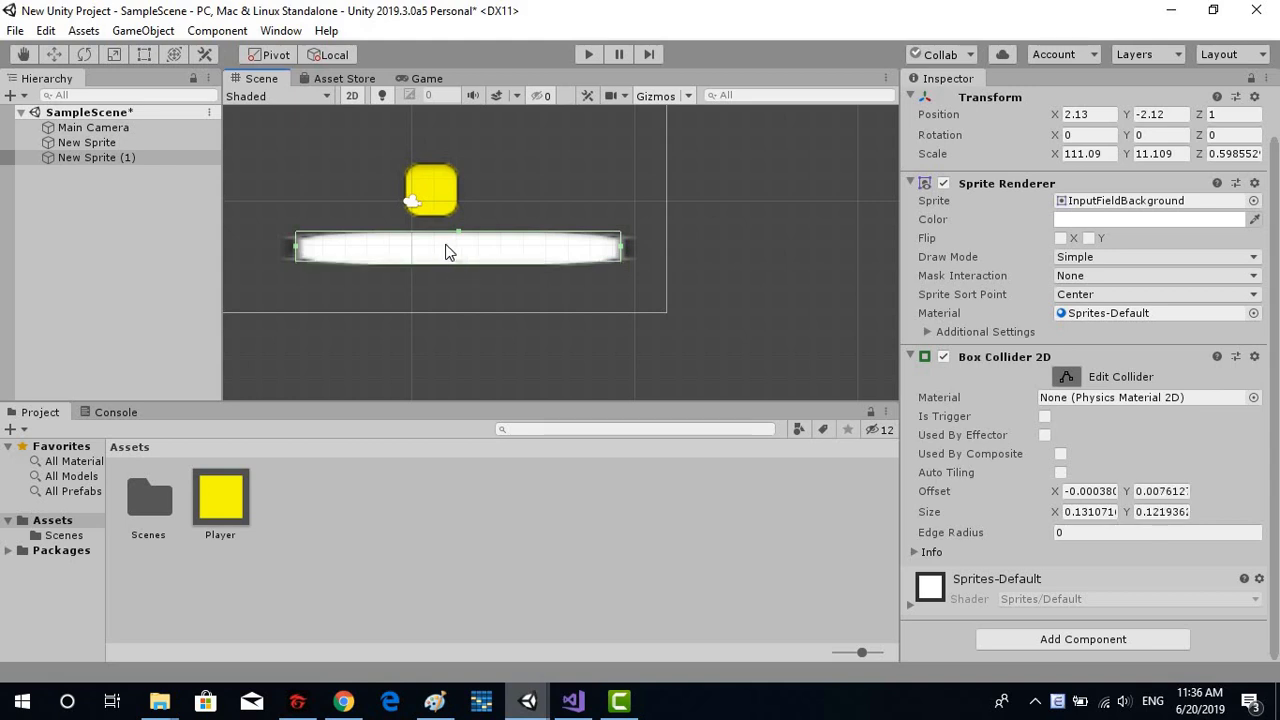
left_click(80, 242)
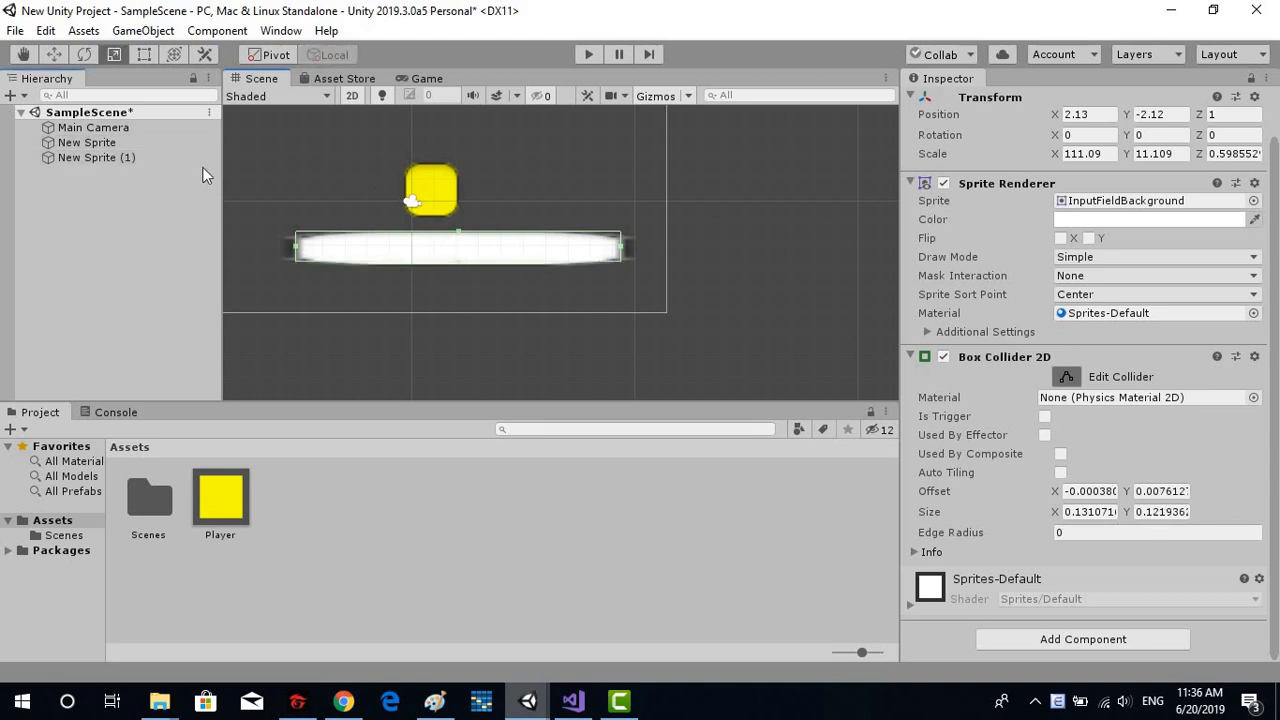
- Run the game to check whether the yellow square lands on the white platform
left_click(589, 52)
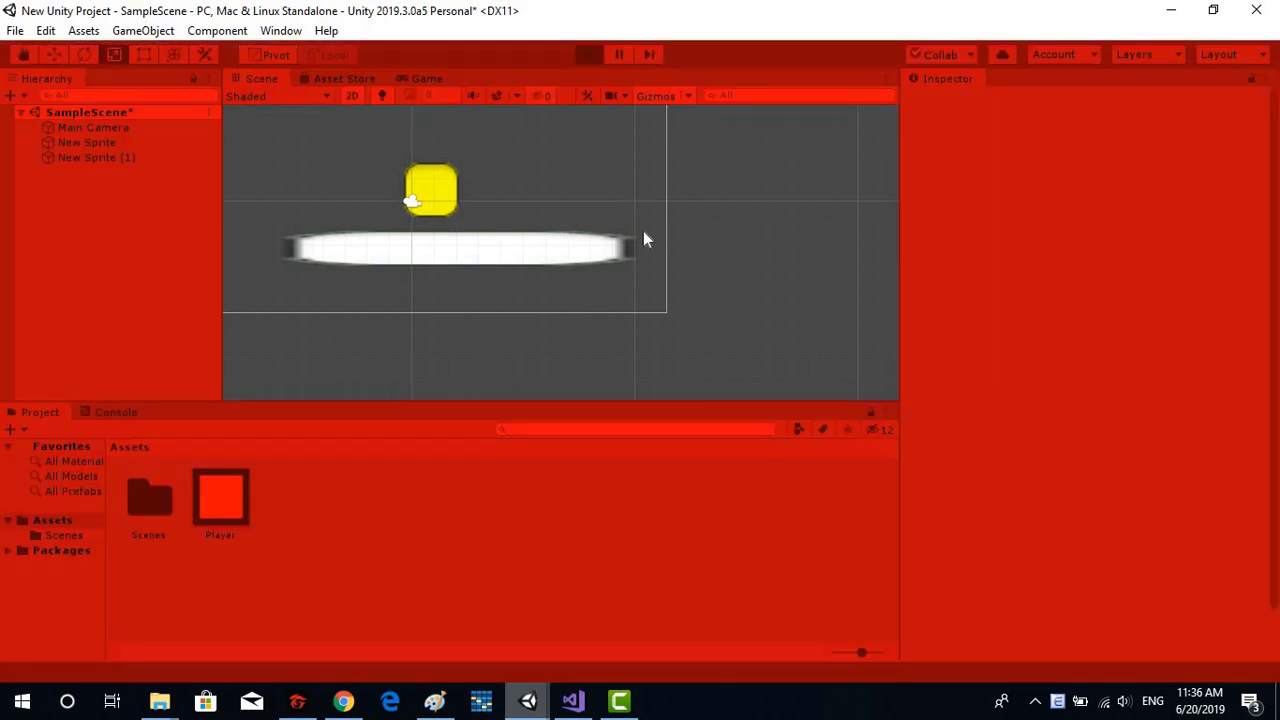